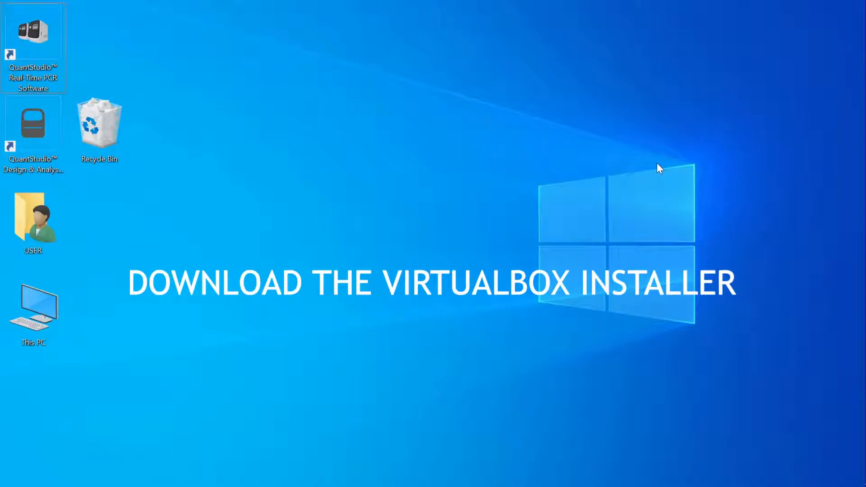
# - Download the VirtualBox 6.1.22 Windows hosts installer from the virtualbox.org Downloads page in Chrome
pyautogui.moveTo(864, 179)
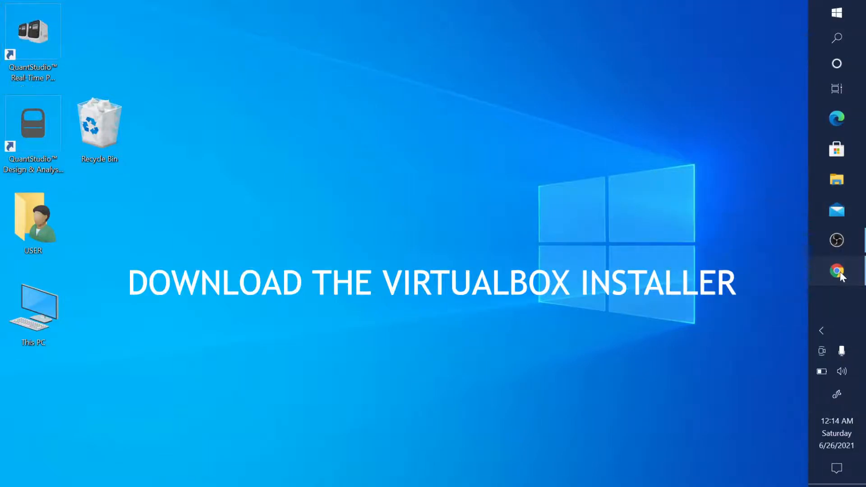
pyautogui.click(837, 270)
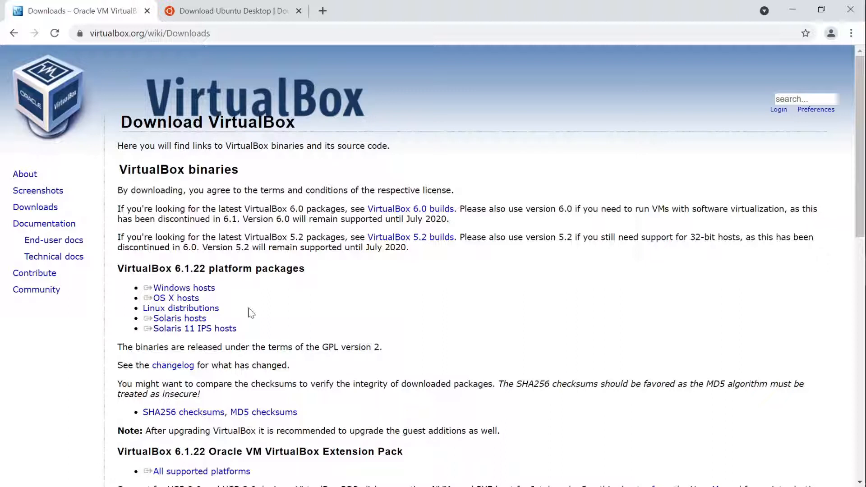
pyautogui.click(193, 291)
# - Minimize Chrome and confirm the VirtualBox installer file is on the desktop
pyautogui.click(795, 9)
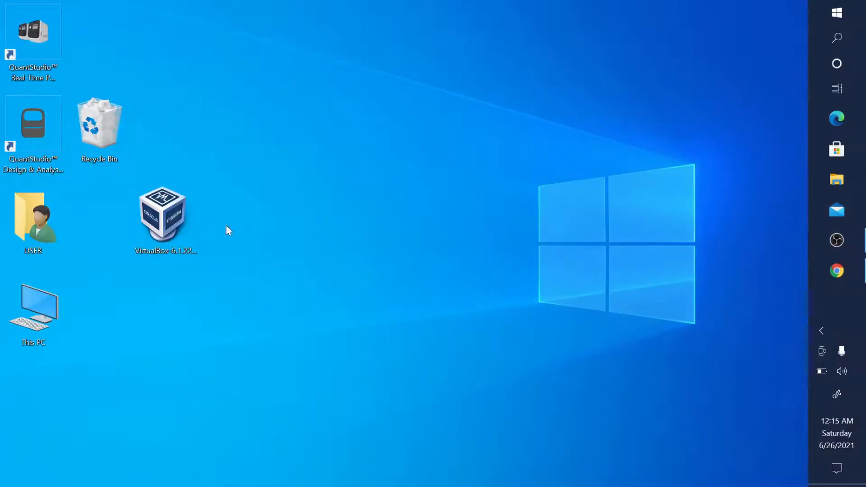
pyautogui.click(172, 226)
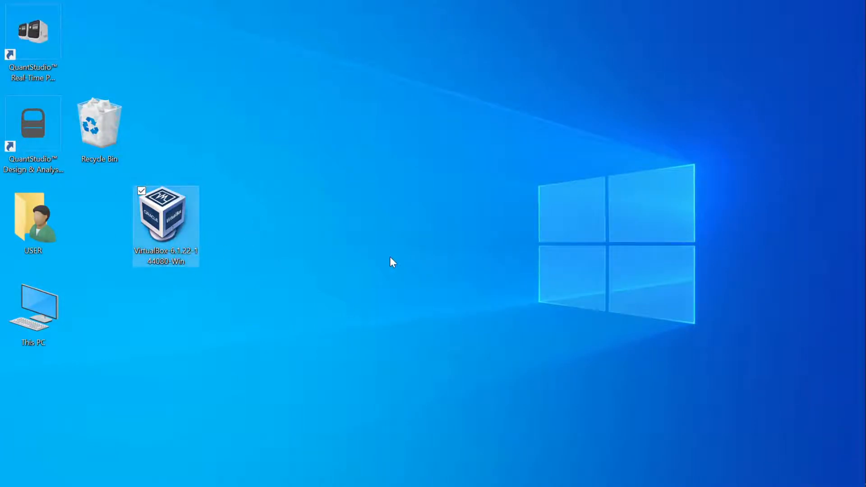
pyautogui.click(436, 275)
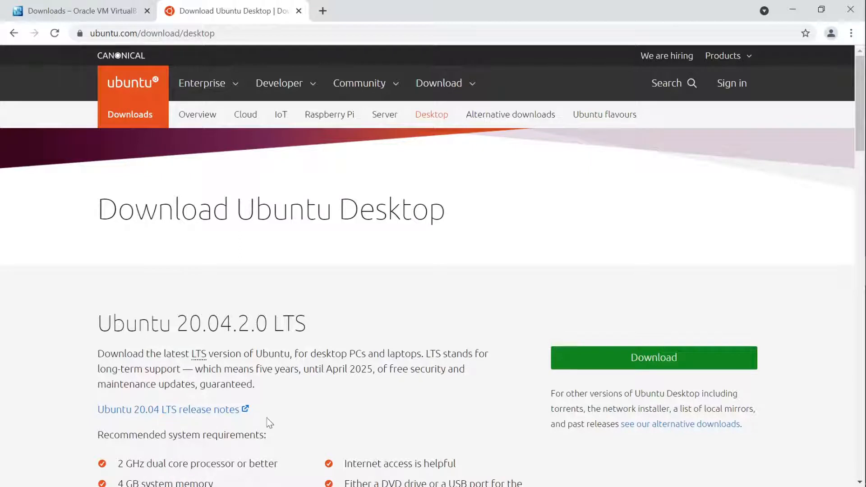
# - Download the Ubuntu 20.04.2.0 LTS desktop image, then minimize Chrome
pyautogui.scroll(-1, 331, 406)
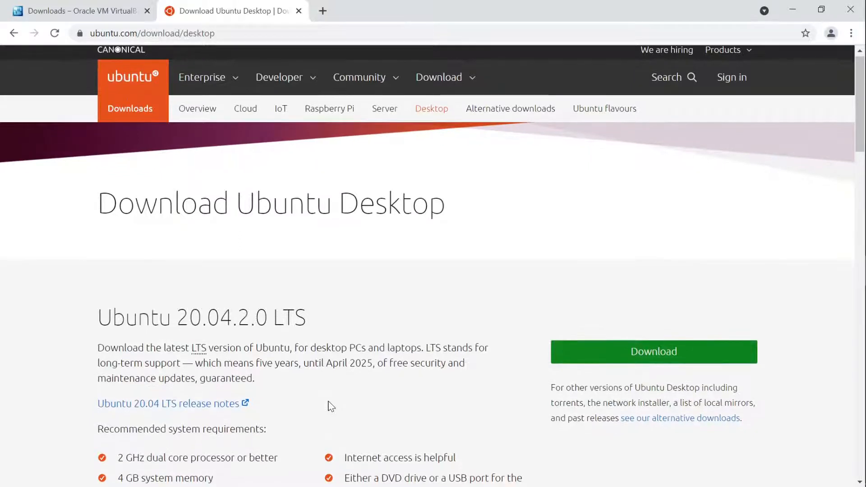
pyautogui.scroll(-1, 329, 402)
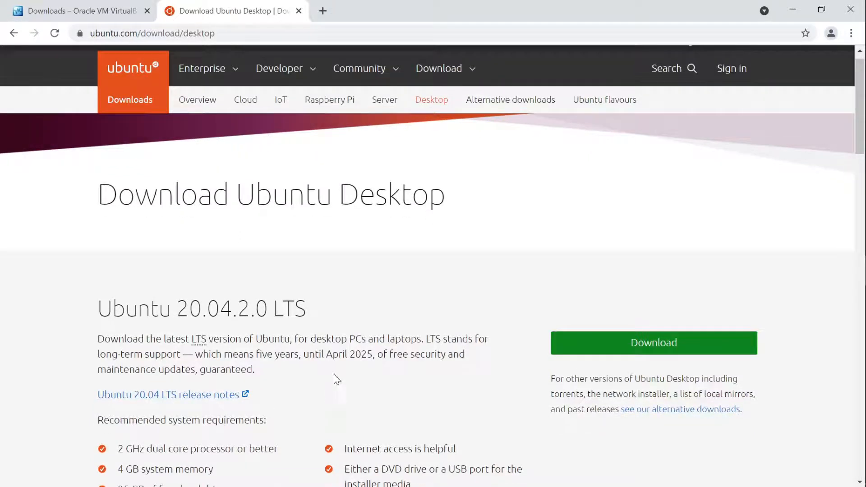
pyautogui.scroll(-1, 203, 408)
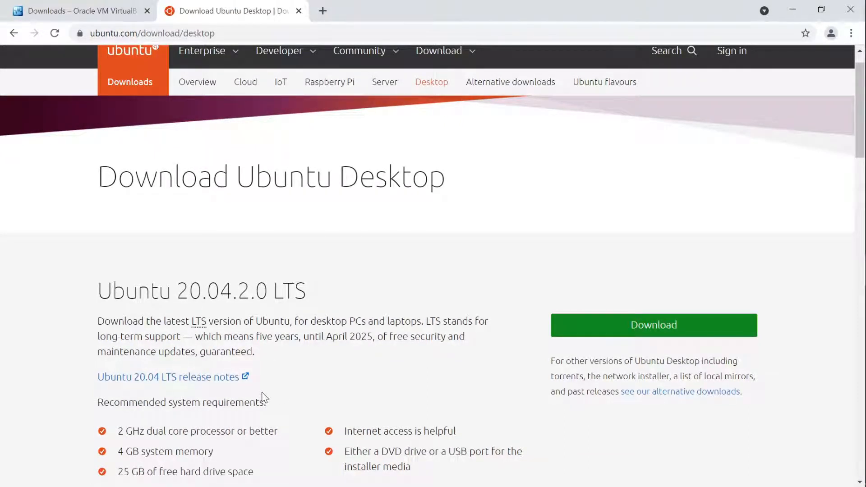
pyautogui.click(652, 327)
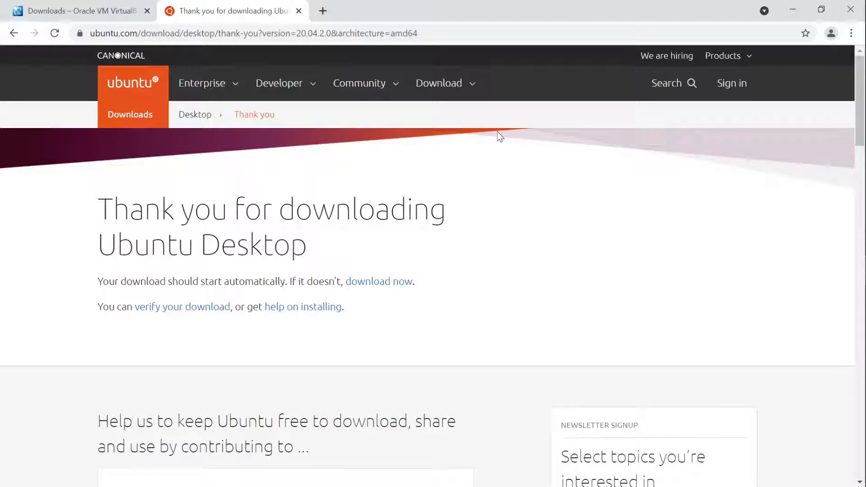
pyautogui.click(796, 9)
# - Move the VirtualBox installer icon higher on the desktop and launch it
pyautogui.click(228, 263)
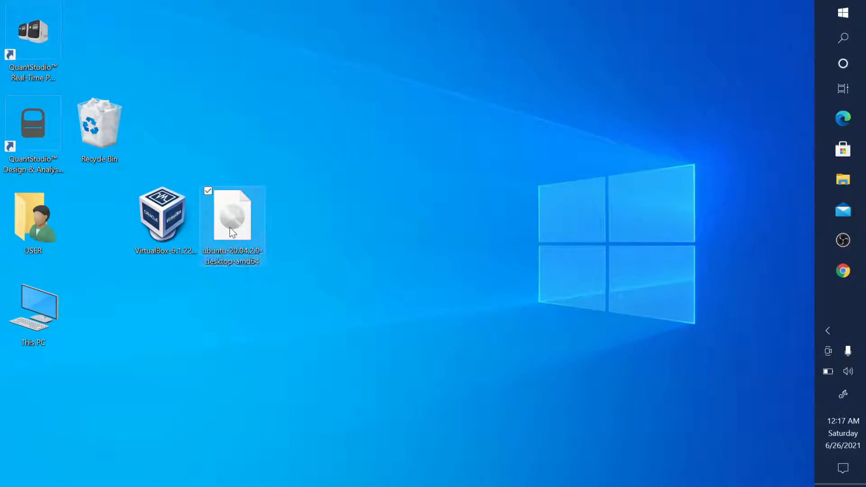
pyautogui.click(309, 255)
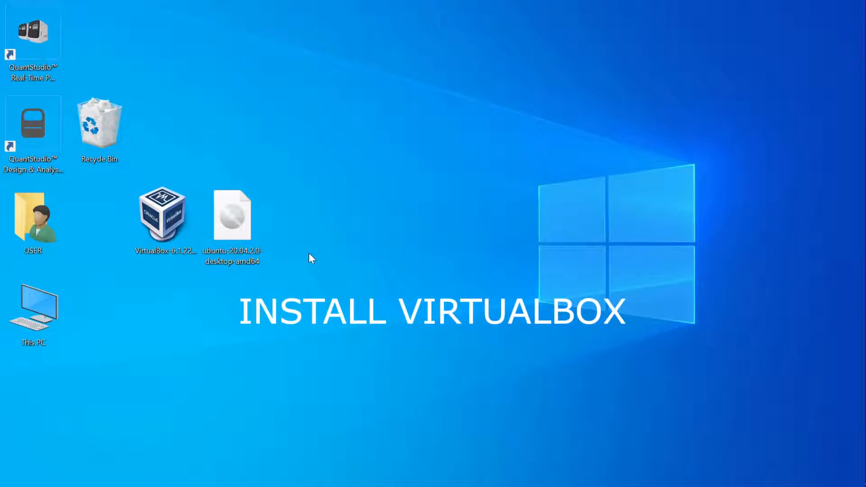
pyautogui.moveTo(147, 229); pyautogui.dragTo(276, 135)
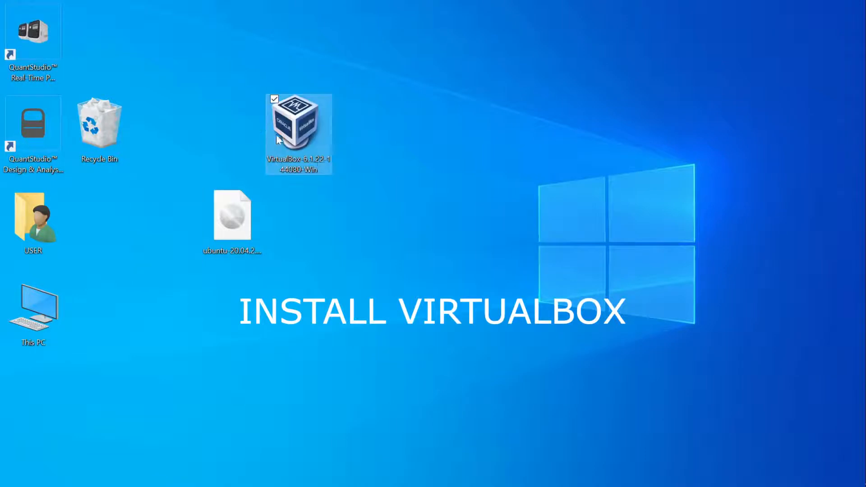
pyautogui.click(339, 185)
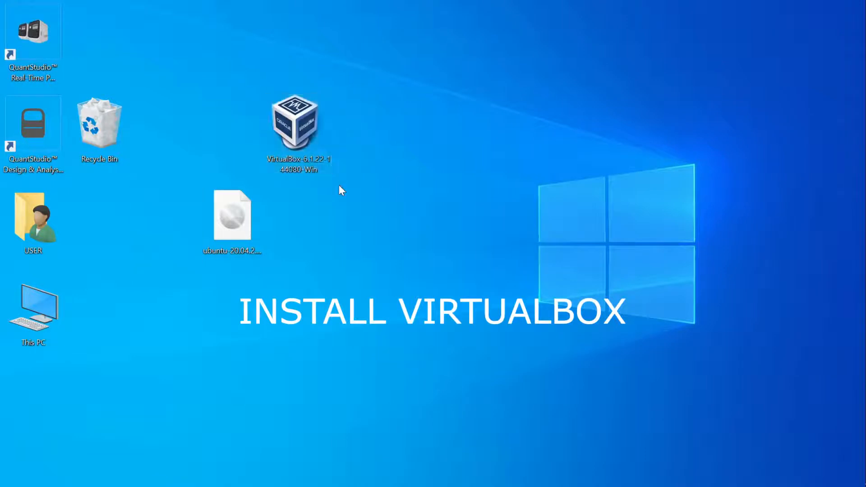
pyautogui.click(303, 140)
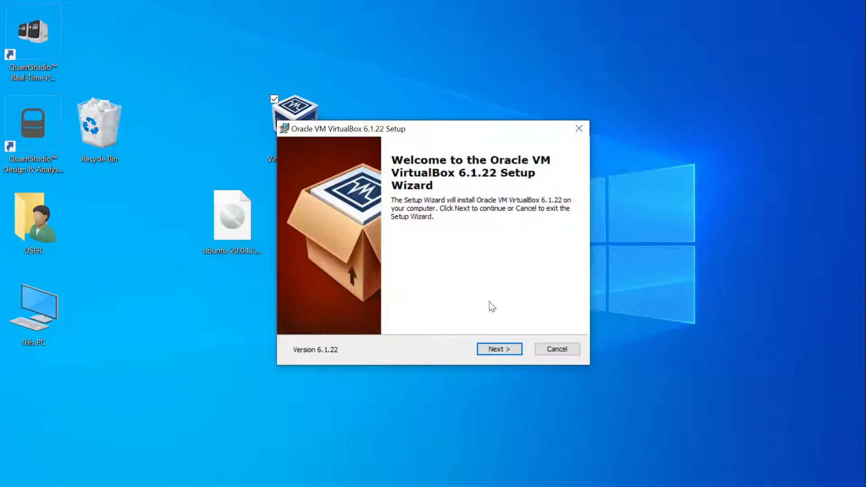
# - Install VirtualBox 6.1.22 with default features and accept the network warning, without starting it afterward
pyautogui.click(496, 350)
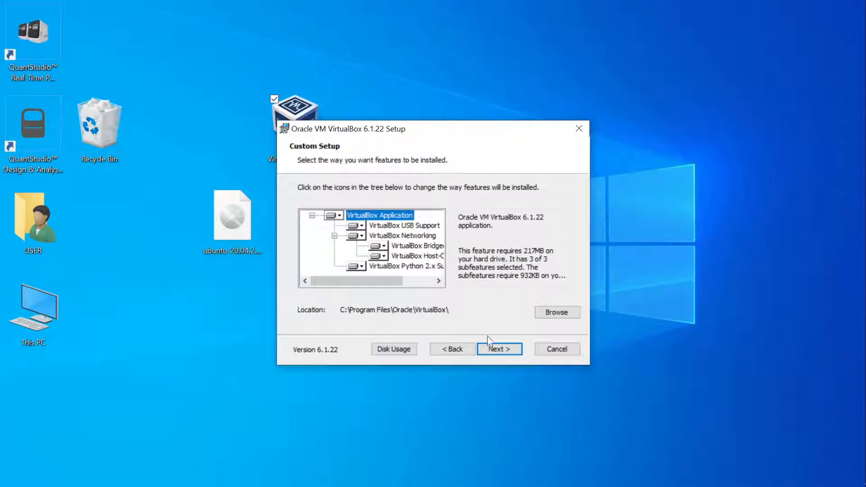
pyautogui.click(501, 348)
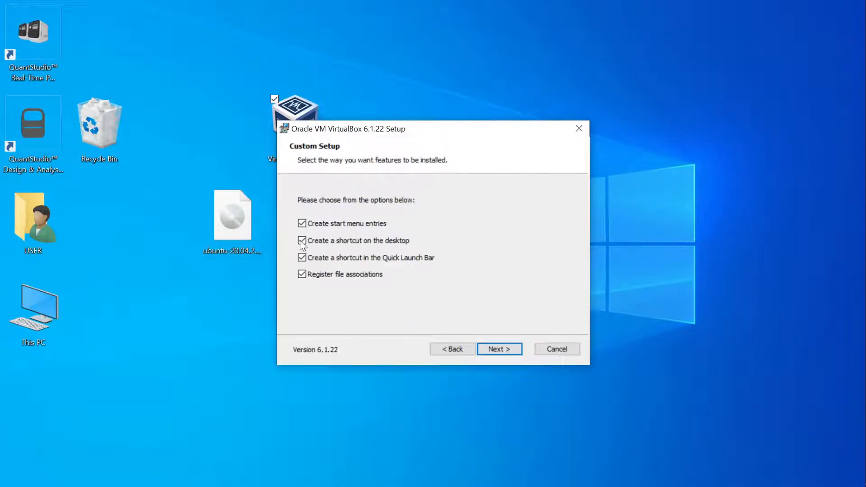
pyautogui.click(498, 350)
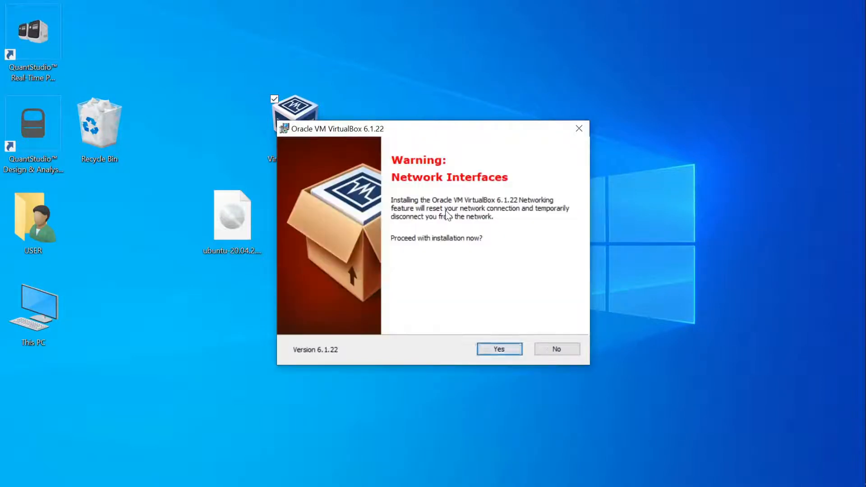
pyautogui.click(498, 349)
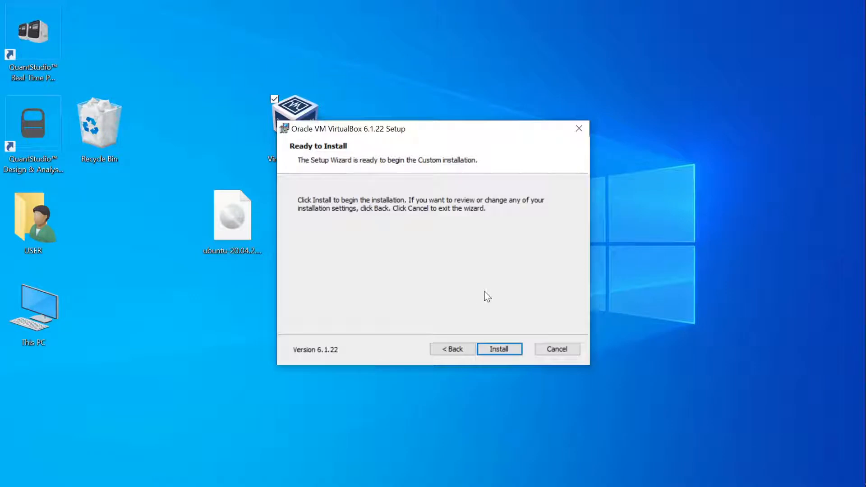
pyautogui.click(496, 353)
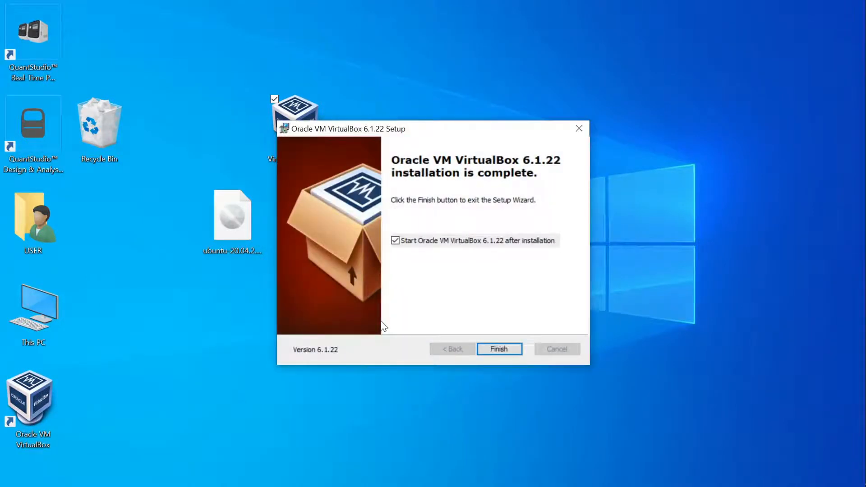
pyautogui.click(446, 243)
pyautogui.click(499, 350)
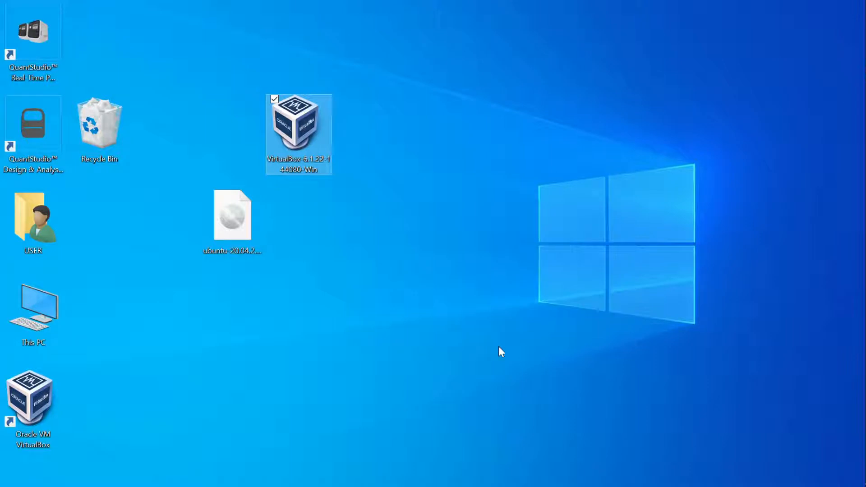
# - Rearrange the desktop, grouping the VirtualBox shortcut with the Ubuntu image and moving the installer beside USER
pyautogui.click(39, 414)
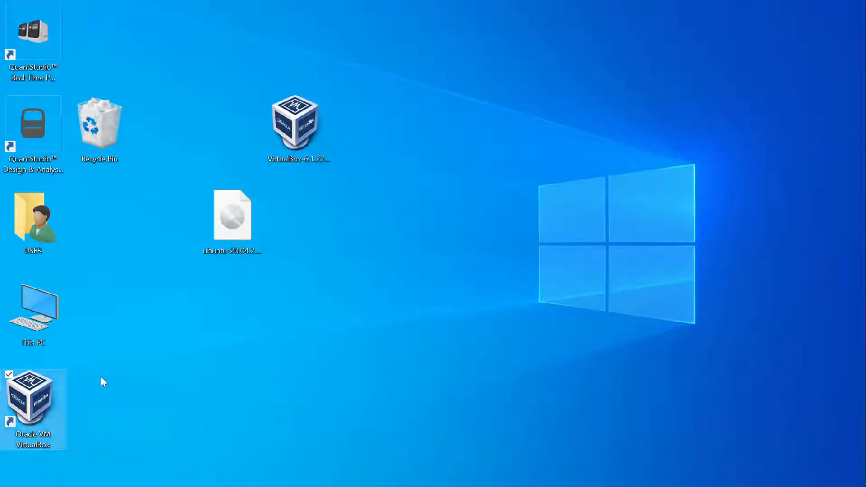
pyautogui.moveTo(35, 404); pyautogui.dragTo(465, 231)
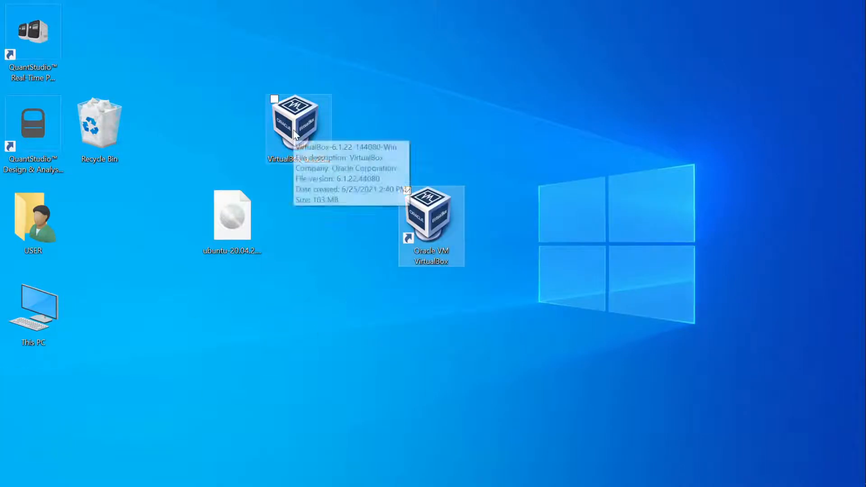
pyautogui.moveTo(293, 134); pyautogui.dragTo(115, 253)
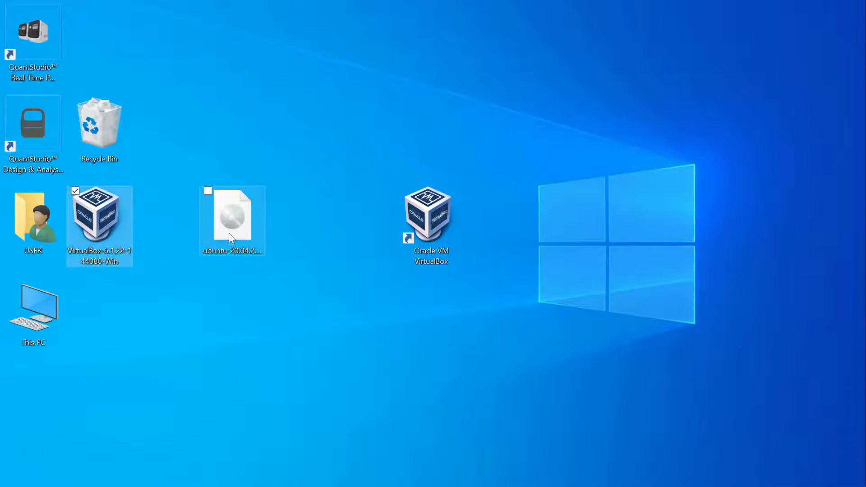
pyautogui.moveTo(228, 233); pyautogui.dragTo(434, 326)
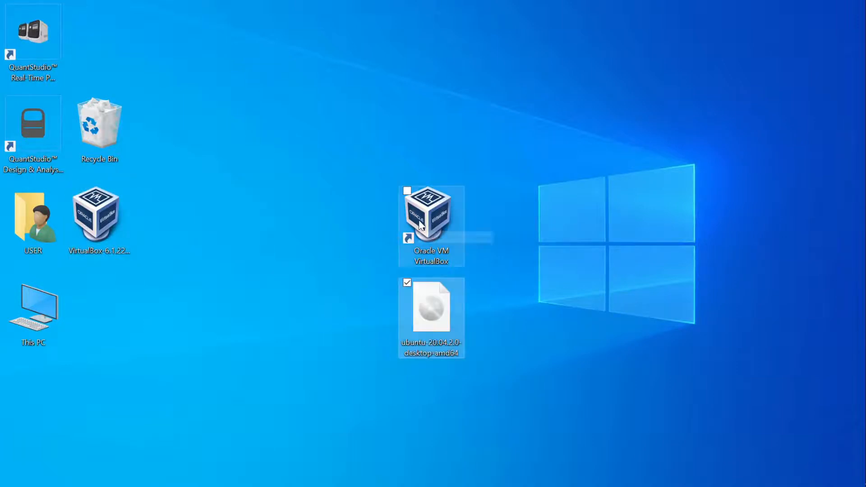
pyautogui.moveTo(421, 224)
pyautogui.mouseDown()
pyautogui.moveTo(433, 180)
pyautogui.moveTo(427, 224)
pyautogui.mouseUp()
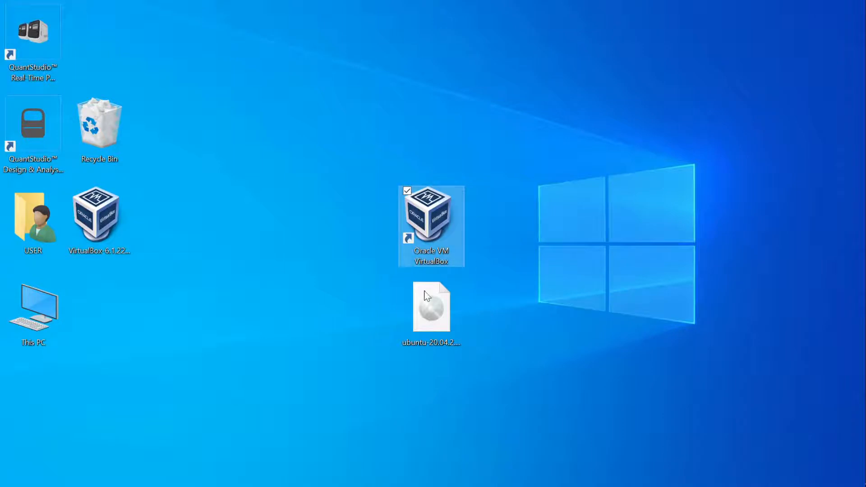
pyautogui.moveTo(432, 323); pyautogui.dragTo(432, 334)
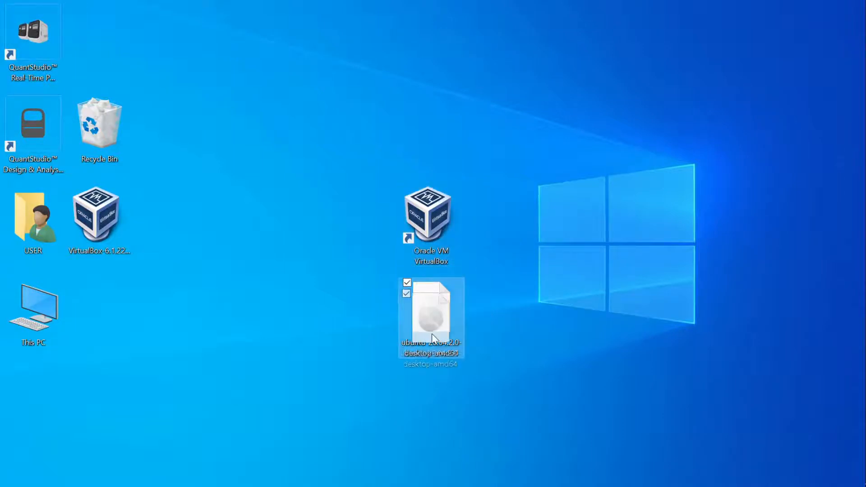
pyautogui.click(494, 299)
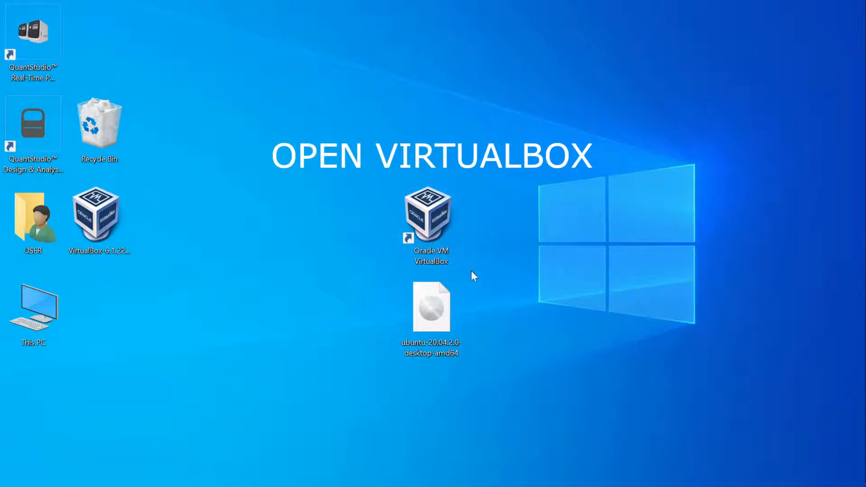
# - Launch VirtualBox and choose Machine > New to start a new virtual machine
pyautogui.doubleClick(429, 221)
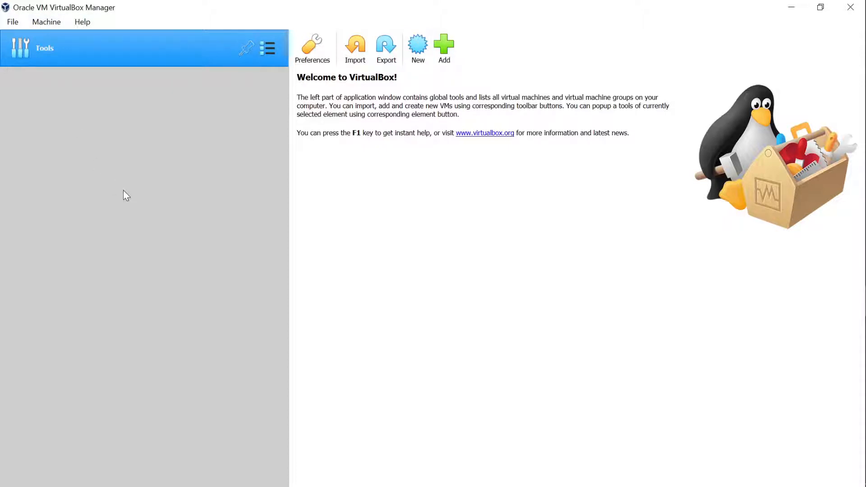
pyautogui.click(47, 23)
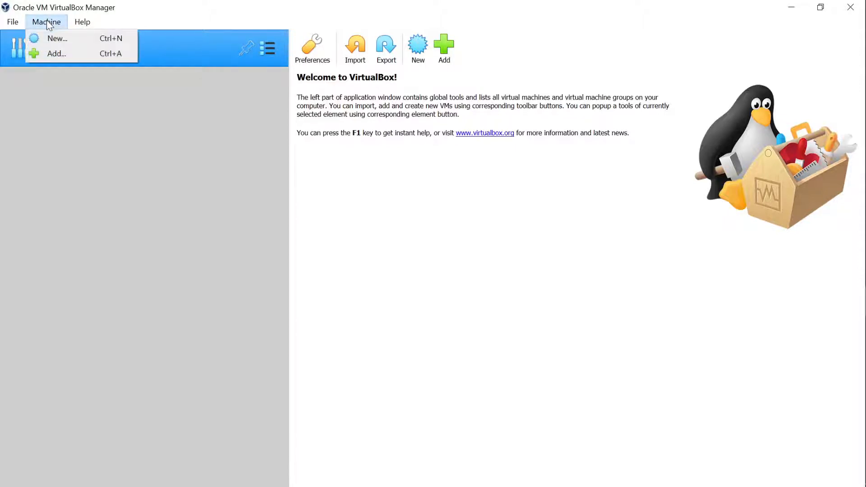
pyautogui.click(60, 41)
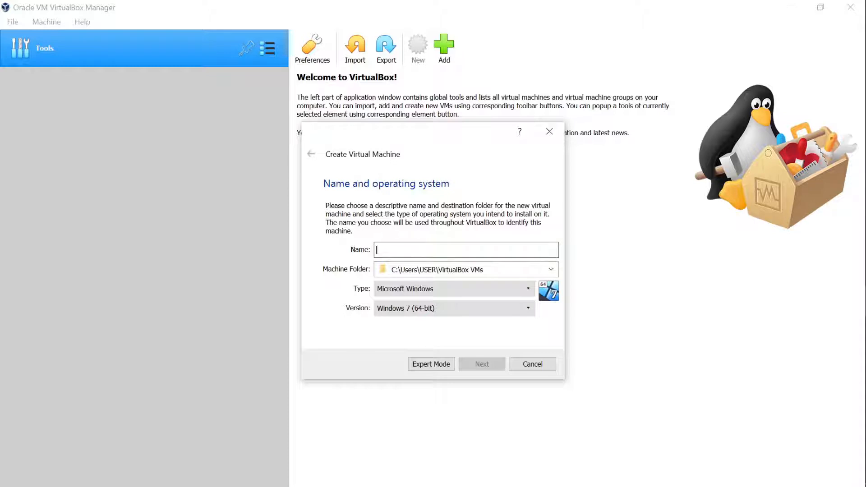
# - Name the machine LinuxOS and select Ubuntu (64-bit) as its version
pyautogui.write('Li')
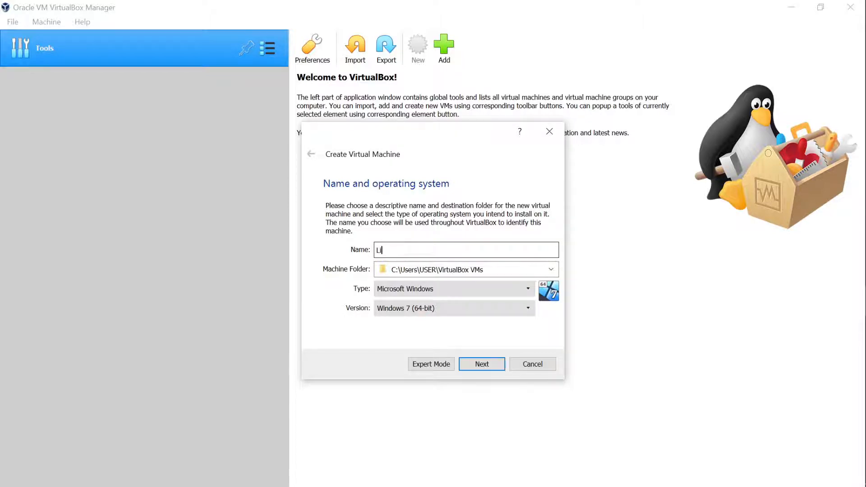
pyautogui.write('nuxOS')
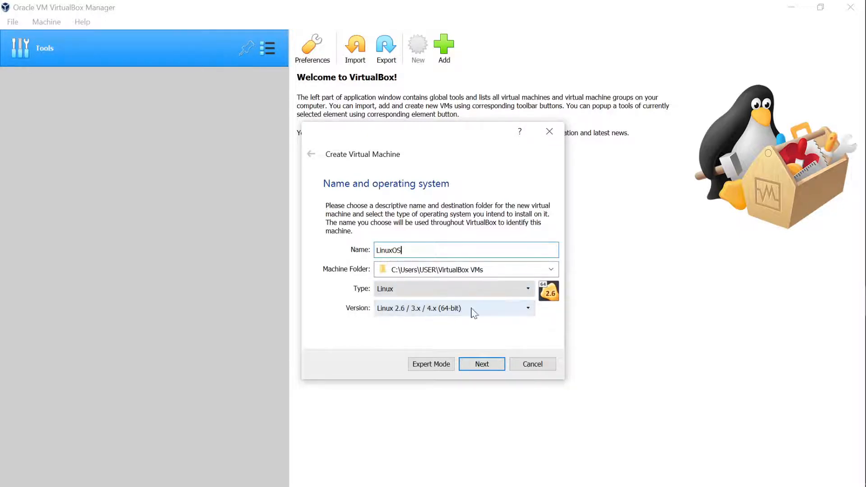
pyautogui.click(526, 310)
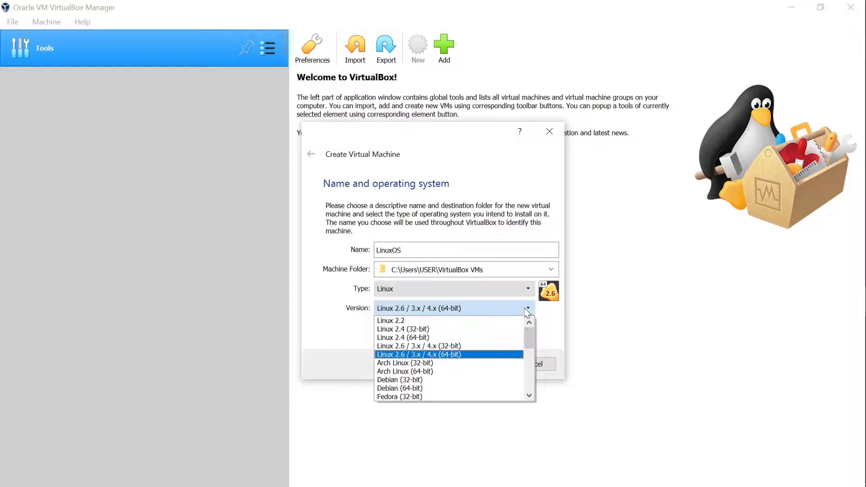
pyautogui.scroll(-5, 472, 381)
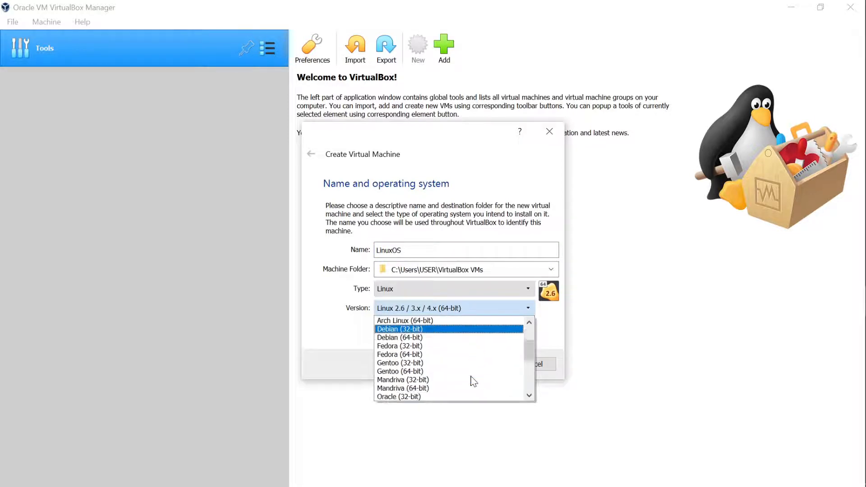
pyautogui.scroll(-2, 472, 380)
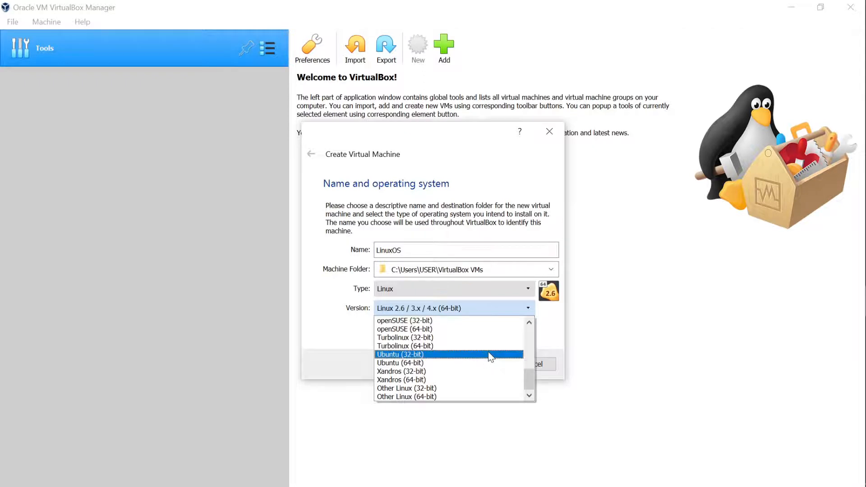
pyautogui.scroll(1, 491, 357)
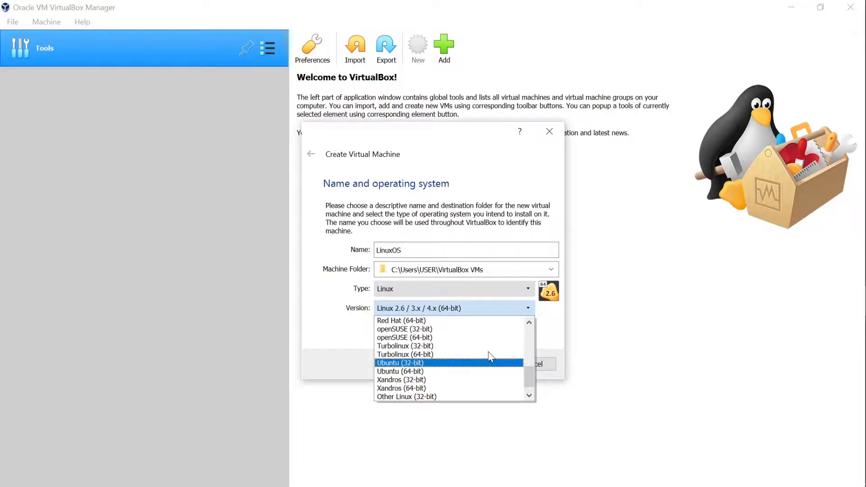
pyautogui.scroll(-1, 489, 354)
pyautogui.scroll(4, 489, 355)
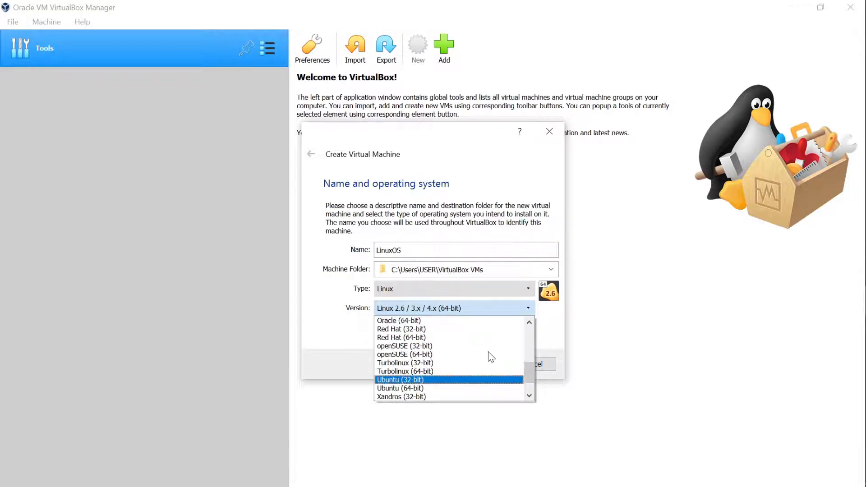
pyautogui.scroll(1, 490, 357)
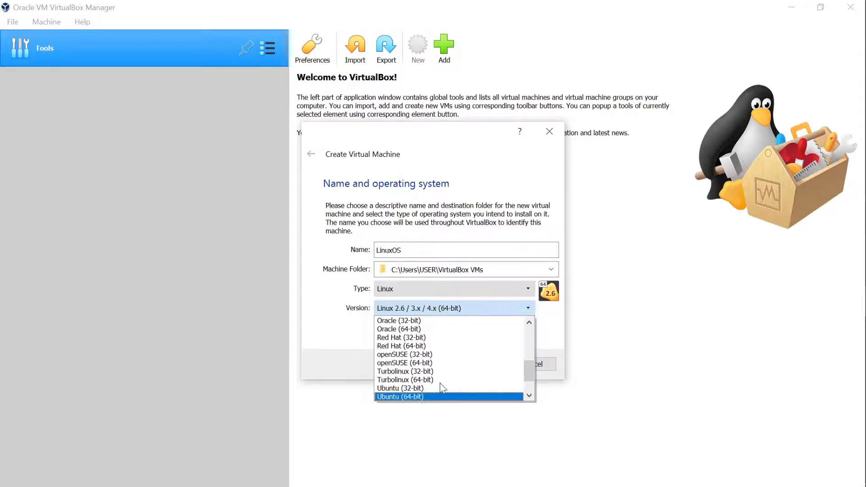
pyautogui.scroll(-2, 454, 376)
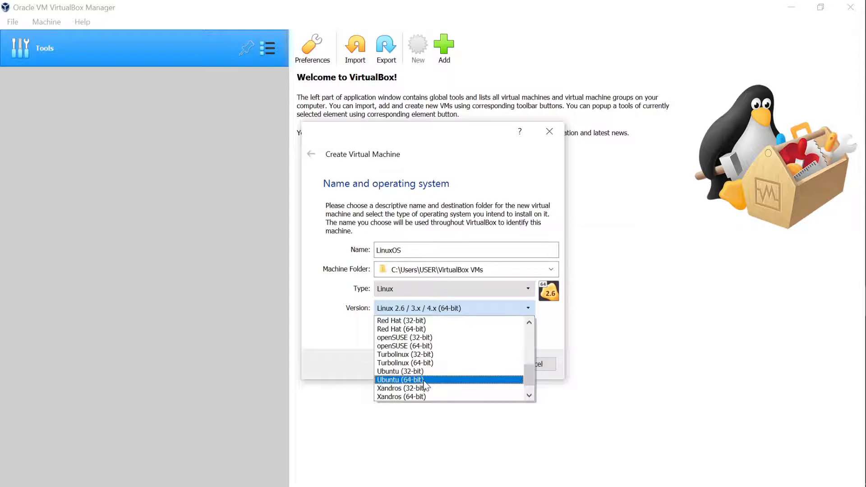
pyautogui.click(423, 381)
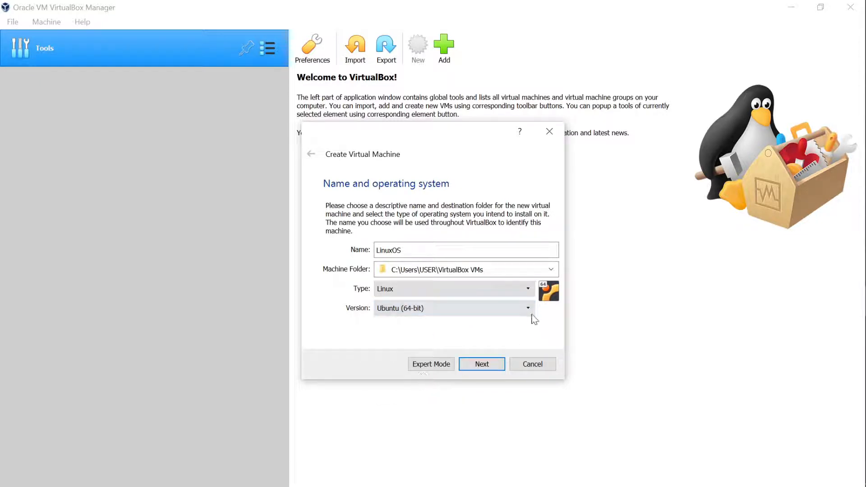
# - Allocate 4096 MB of RAM to the new machine and continue to the hard disk step
pyautogui.click(488, 364)
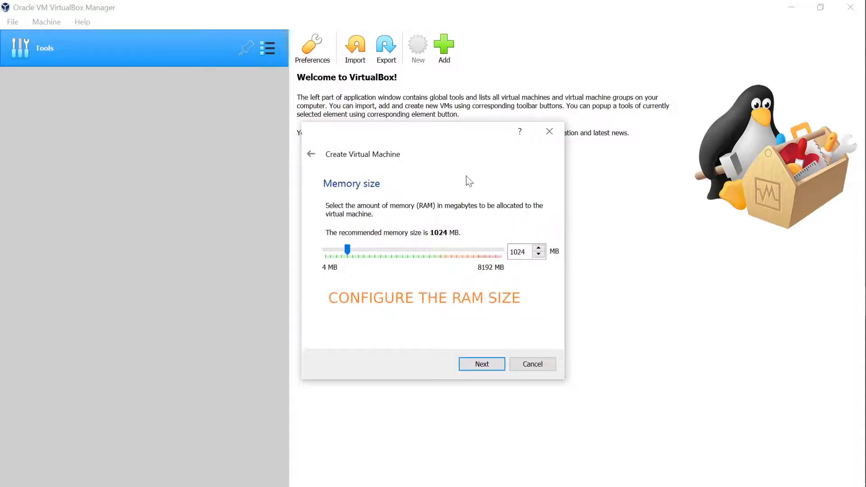
pyautogui.moveTo(347, 249); pyautogui.dragTo(416, 256)
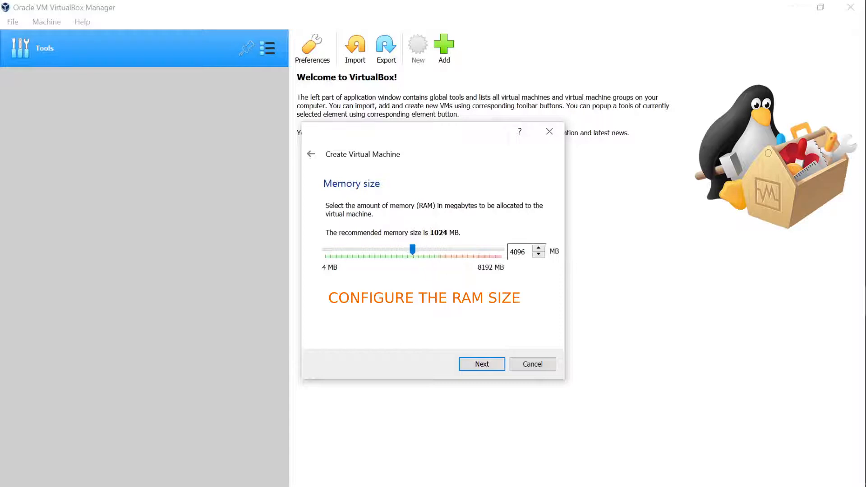
pyautogui.doubleClick(518, 252)
pyautogui.click(482, 364)
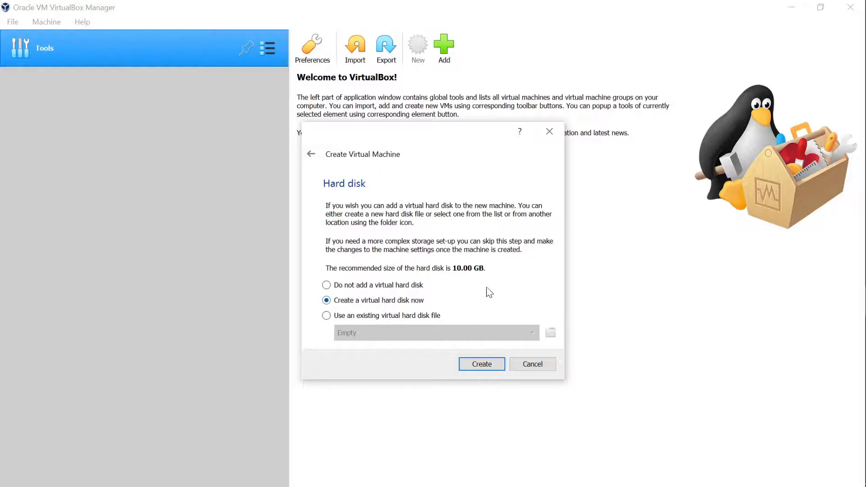
# - Create a dynamically allocated VDI hard disk and change its size to 20.00 GB
pyautogui.click(481, 366)
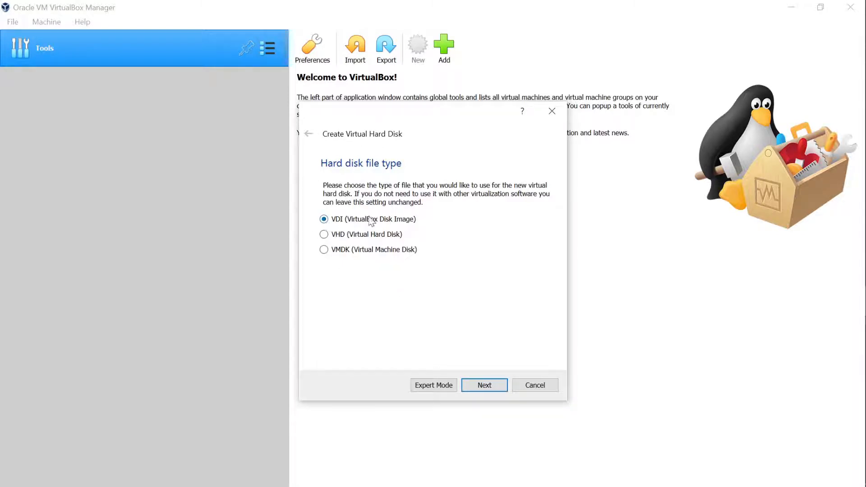
pyautogui.click(488, 386)
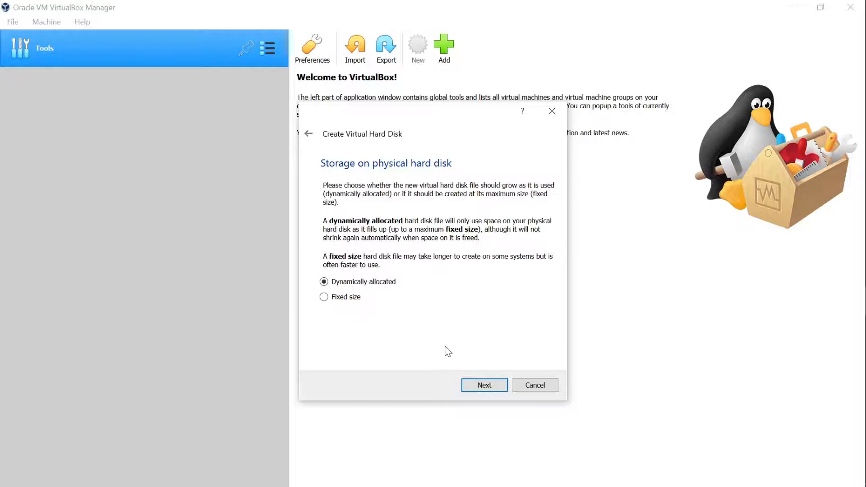
pyautogui.click(483, 386)
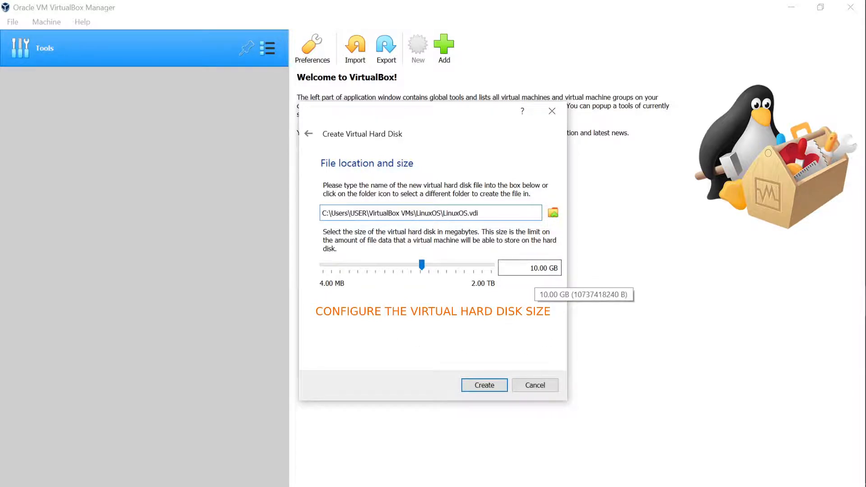
pyautogui.click(533, 269)
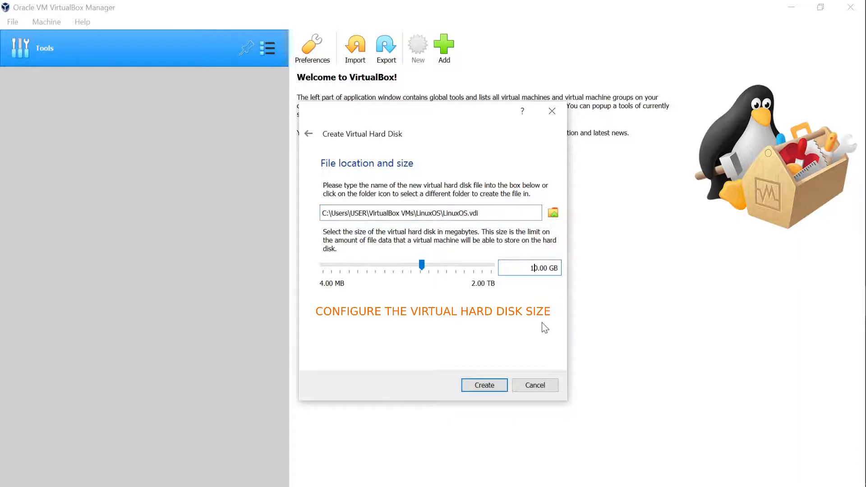
pyautogui.press('BackSpace')
pyautogui.write('2')
# - Finish creating the LinuxOS machine and its disk, then start LinuxOS
pyautogui.click(483, 387)
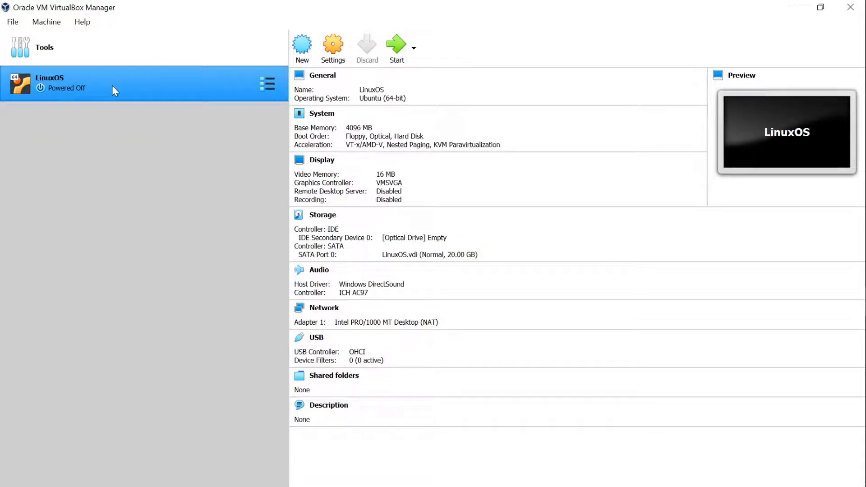
pyautogui.click(396, 45)
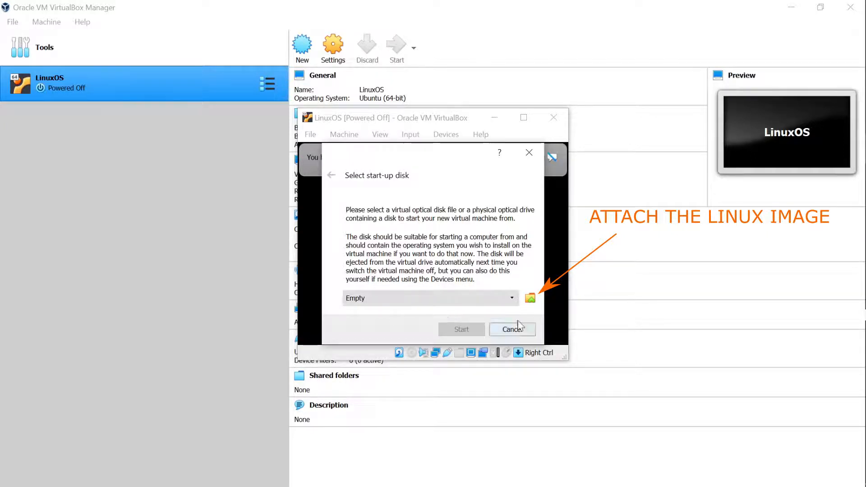
# - Add ubuntu-20.04.2.0-desktop-amd64.iso as the start-up disk and boot LinuxOS from it
pyautogui.click(530, 298)
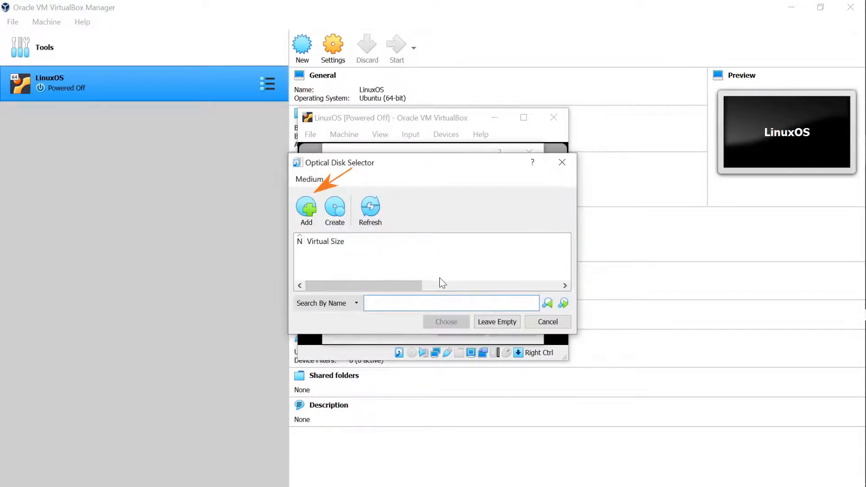
pyautogui.click(309, 210)
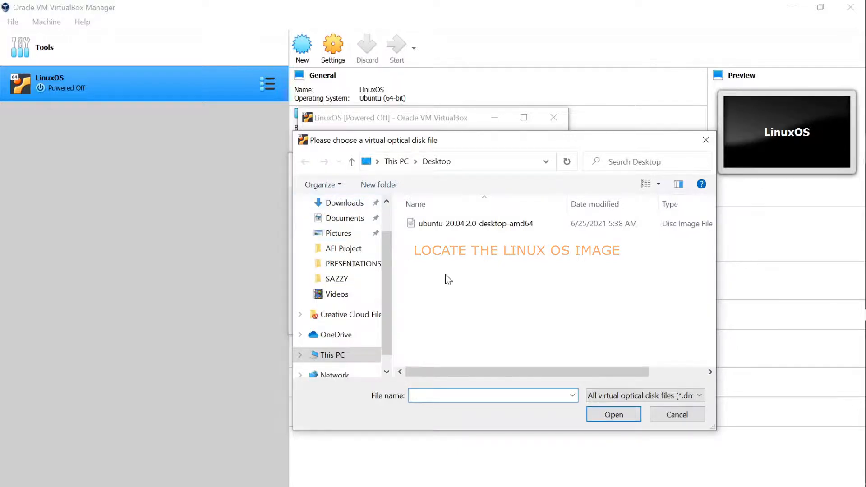
pyautogui.click(482, 227)
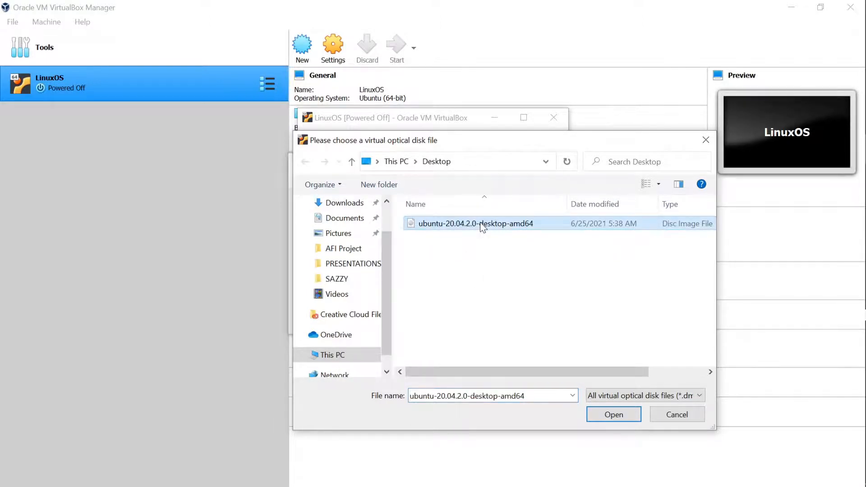
pyautogui.click(613, 415)
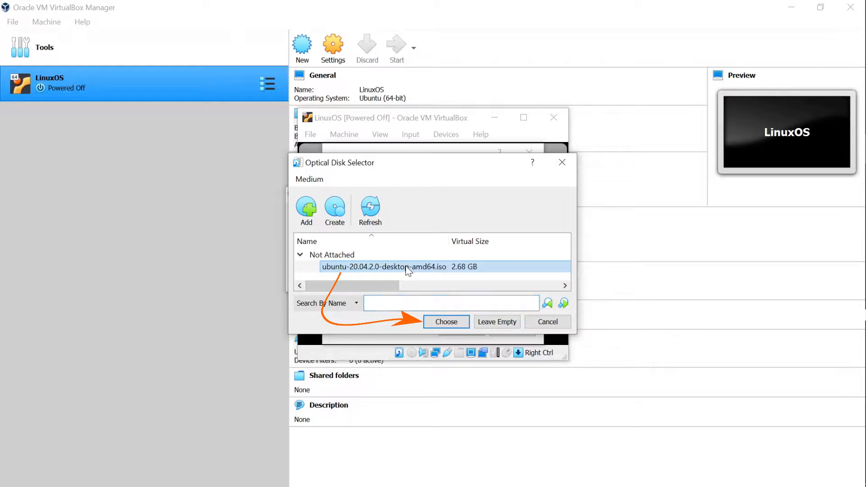
pyautogui.click(446, 322)
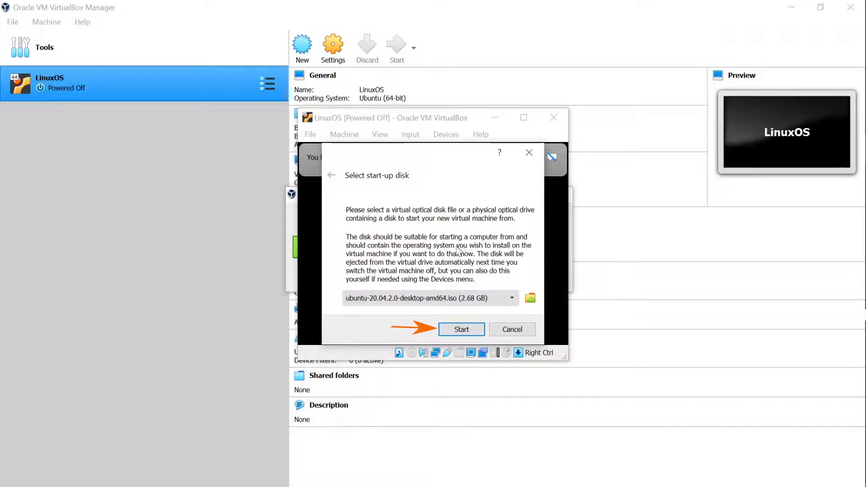
pyautogui.click(460, 330)
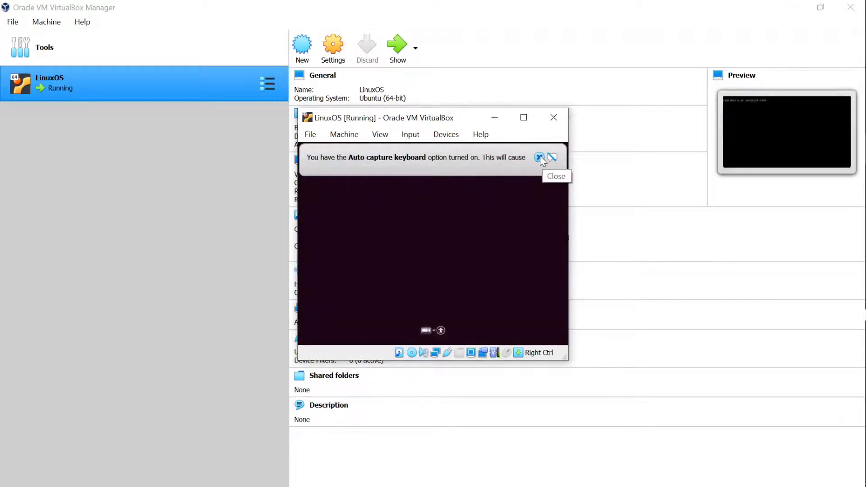
# - Dismiss the auto-capture notice, choose Install Ubuntu and keep the English (US) keyboard layout
pyautogui.click(540, 156)
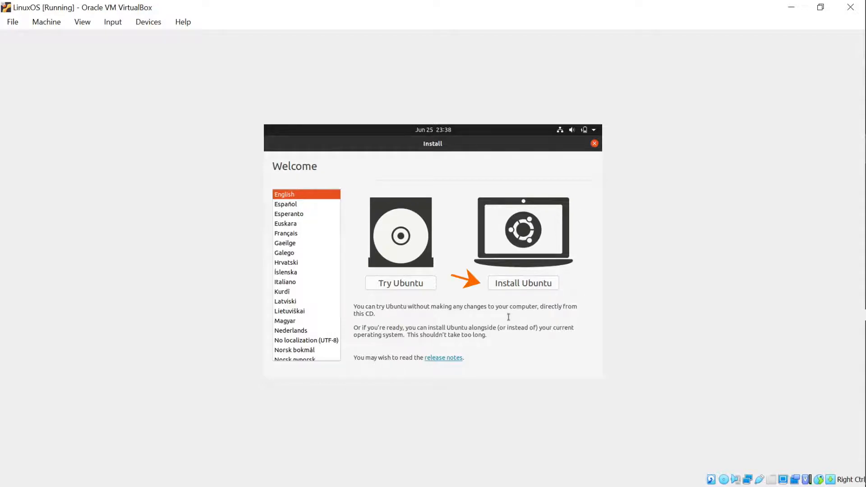
pyautogui.click(509, 287)
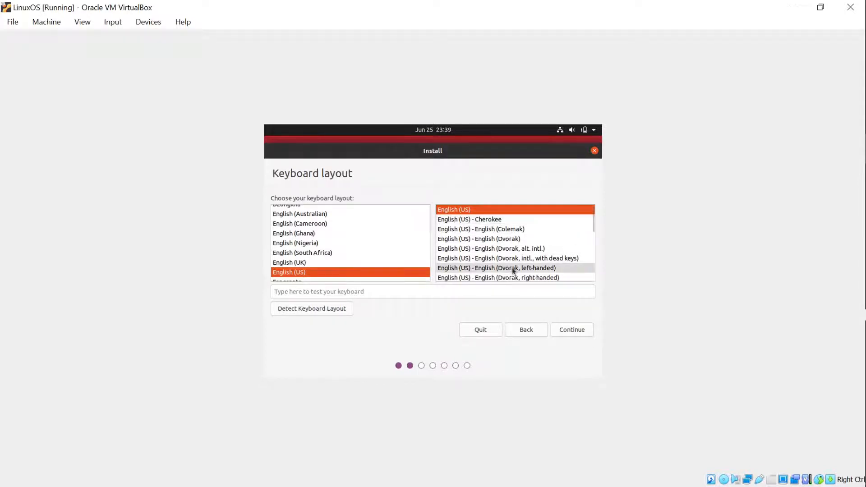
pyautogui.click(577, 333)
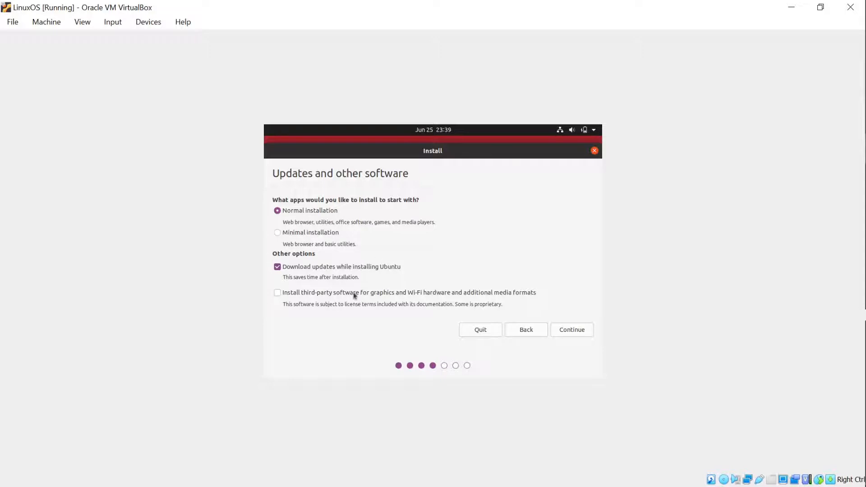
# - Uncheck 'Download updates while installing Ubuntu', keeping Normal installation
pyautogui.click(278, 267)
# - Keep 'Erase disk and install Ubuntu' selected and start the installation with Install Now
pyautogui.click(576, 334)
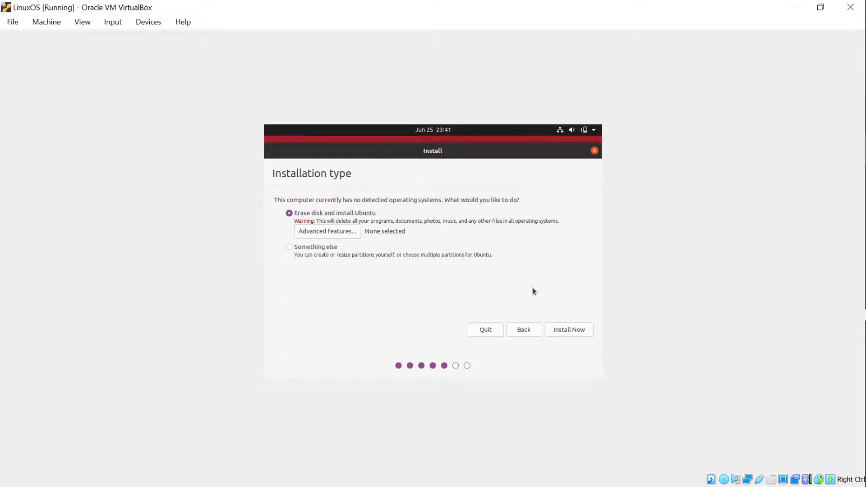
pyautogui.click(574, 331)
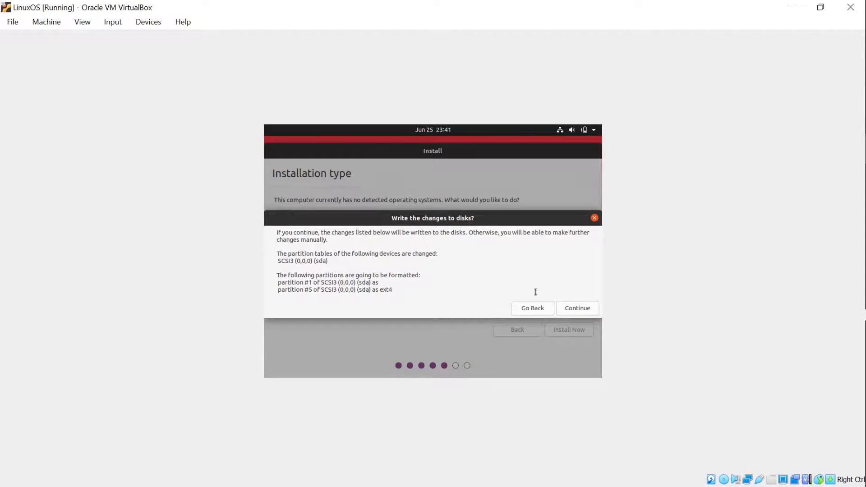
# - Confirm writing the sda partition changes to disk
pyautogui.click(580, 310)
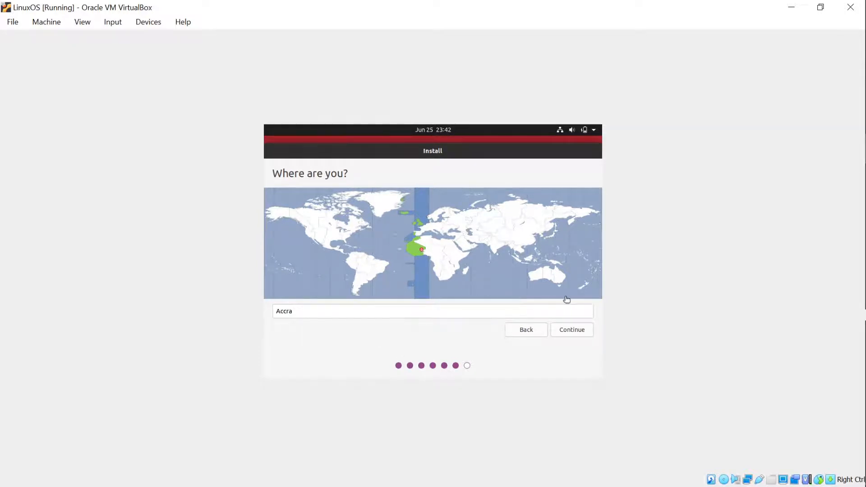
# - Keep Accra as the location, enter the full name and shorten the username
pyautogui.click(579, 333)
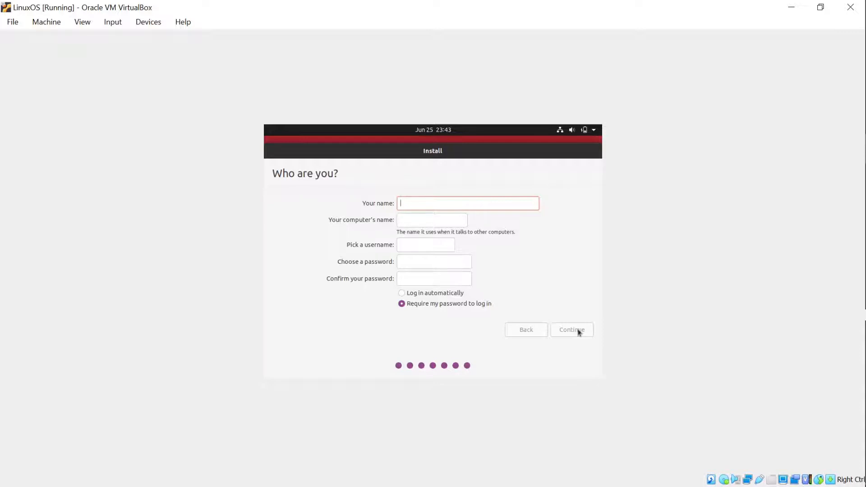
pyautogui.write('Bioi')
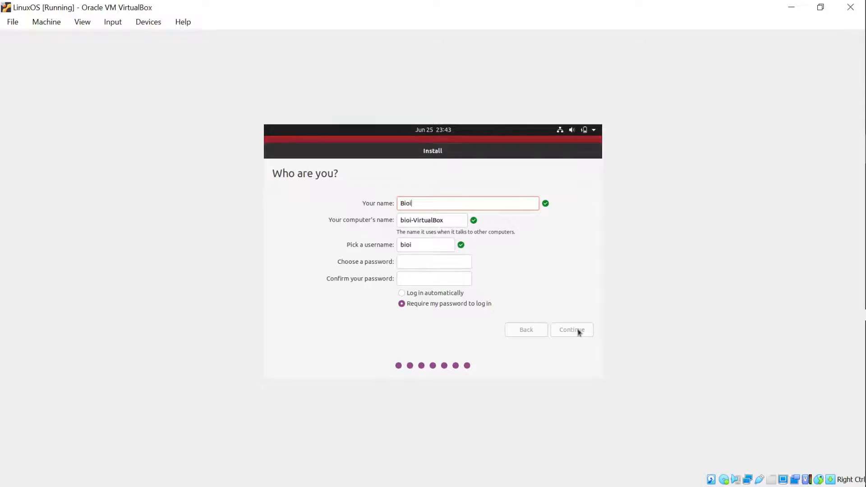
pyautogui.write('nformatics ')
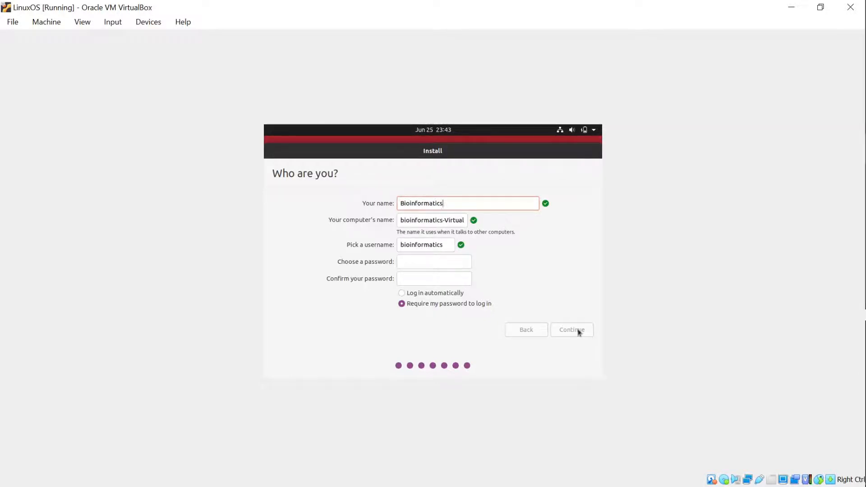
pyautogui.write('Coach')
pyautogui.click(445, 245)
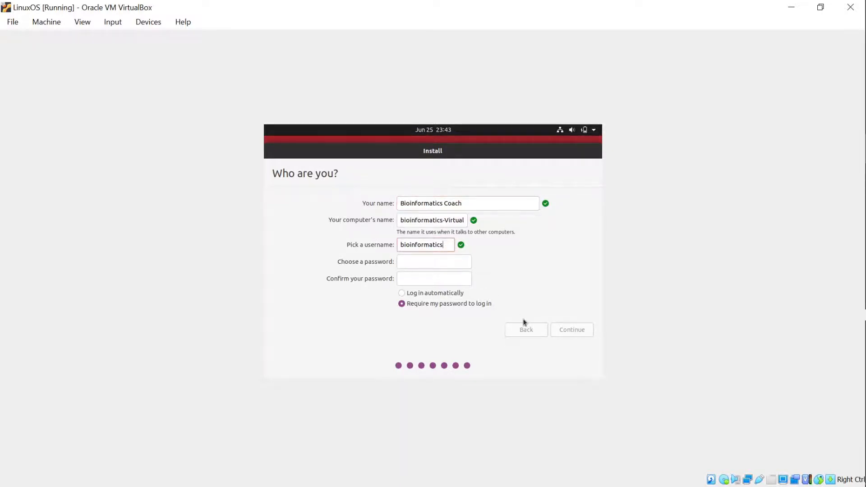
pyautogui.press('BackSpace')
pyautogui.press('BackSpace')
pyautogui.press('BackSpace')
pyautogui.press('BackSpace')
pyautogui.press('BackSpace')
pyautogui.press('BackSpace')
pyautogui.press('BackSpace')
pyautogui.write('coach')
# - Enter and confirm the account password, then submit the account details
pyautogui.click(451, 267)
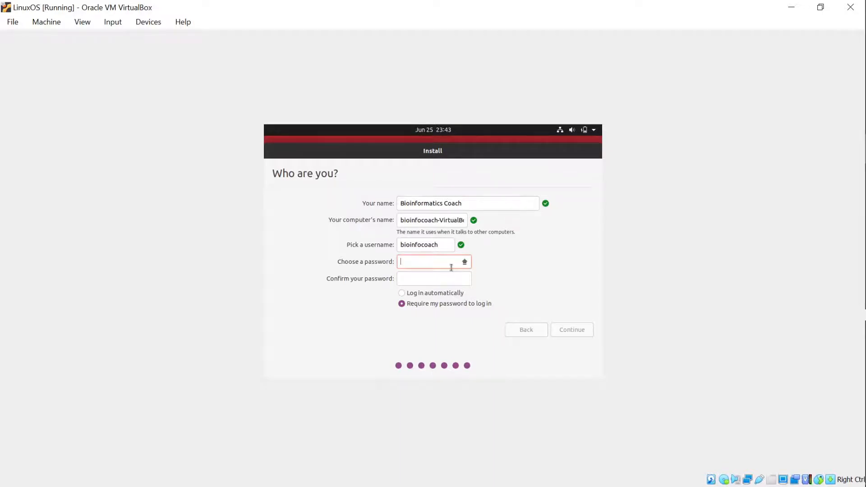
pyautogui.write('12345678910')
pyautogui.click(449, 278)
pyautogui.write('1')
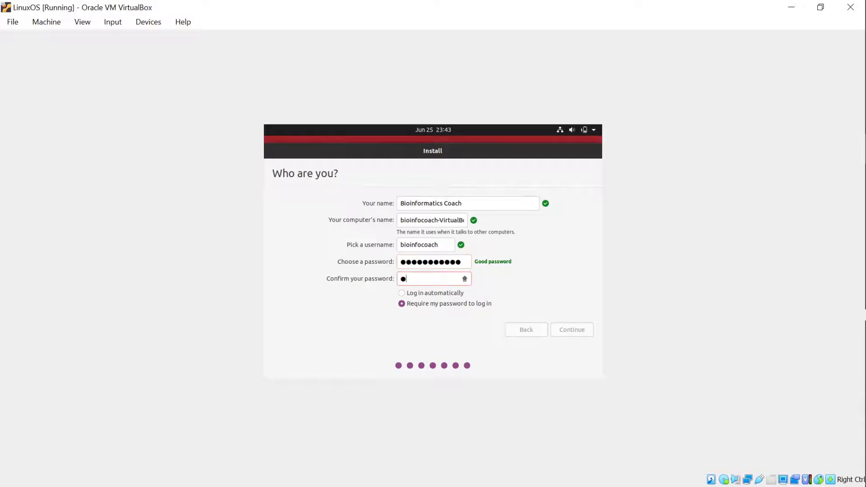
pyautogui.write('2345678901')
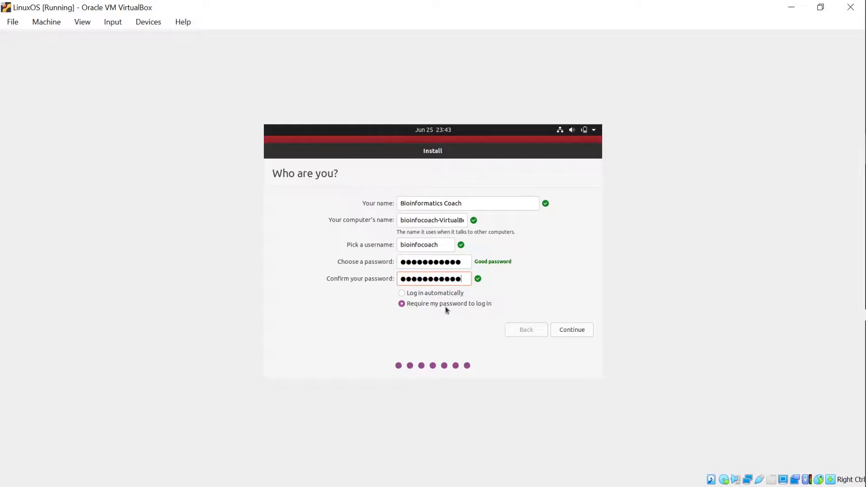
pyautogui.click(570, 331)
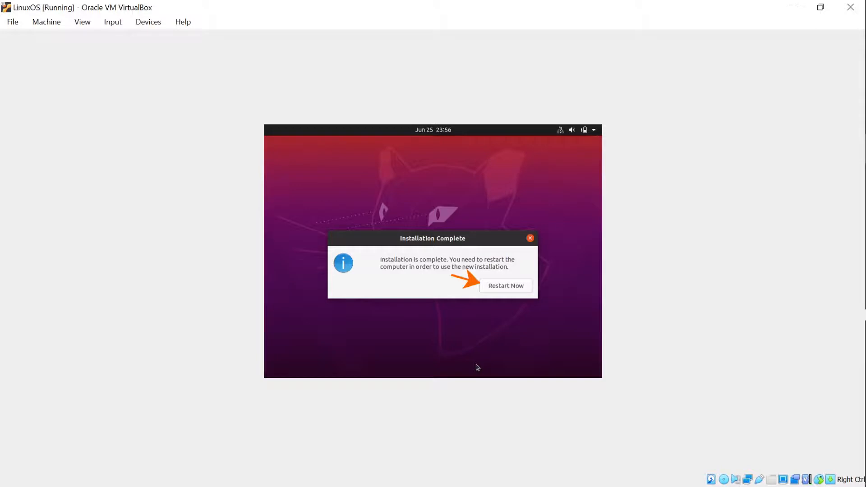
# - Restart Now from the Installation Complete dialog to boot into installed Ubuntu
pyautogui.click(506, 286)
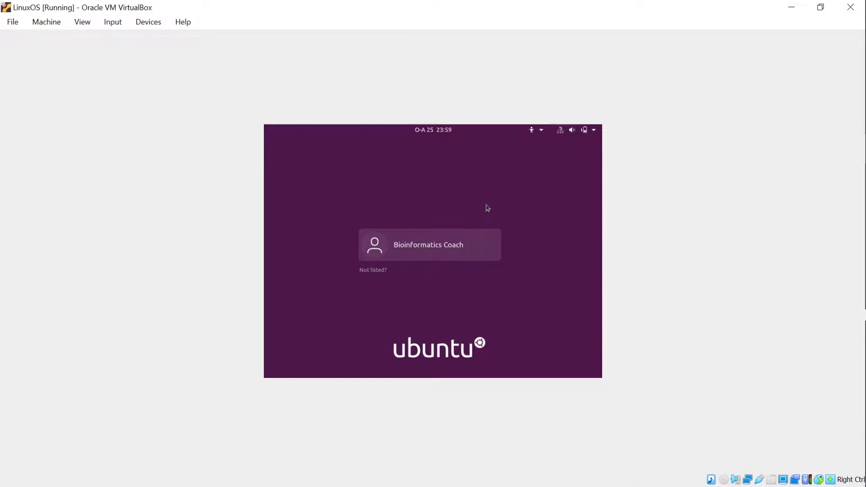
# - Select the new user account and sign in with its password
pyautogui.click(408, 249)
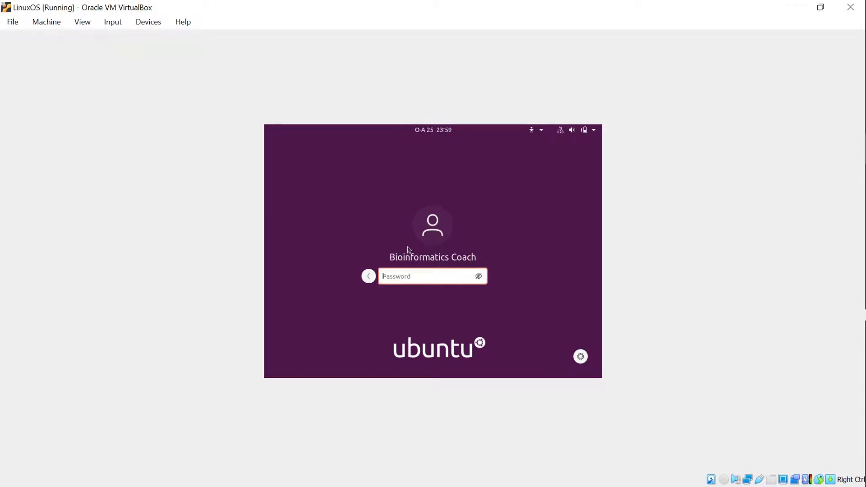
pyautogui.press('capslock')
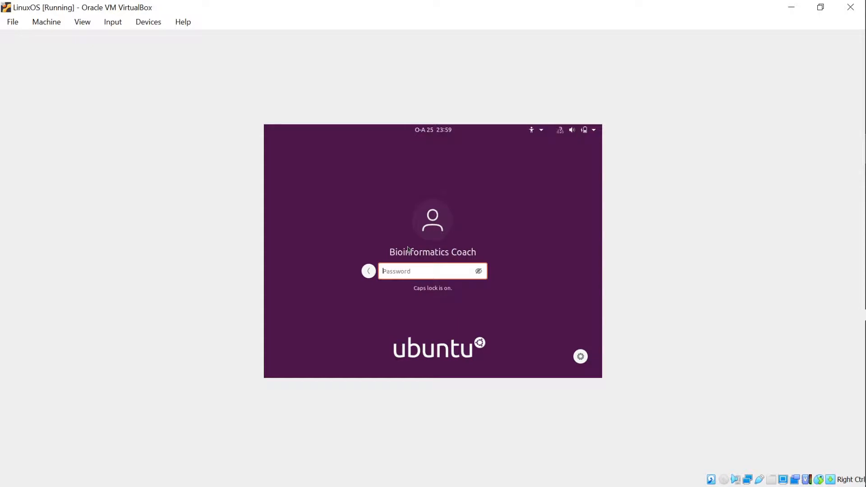
pyautogui.write('••')
pyautogui.press('capslock')
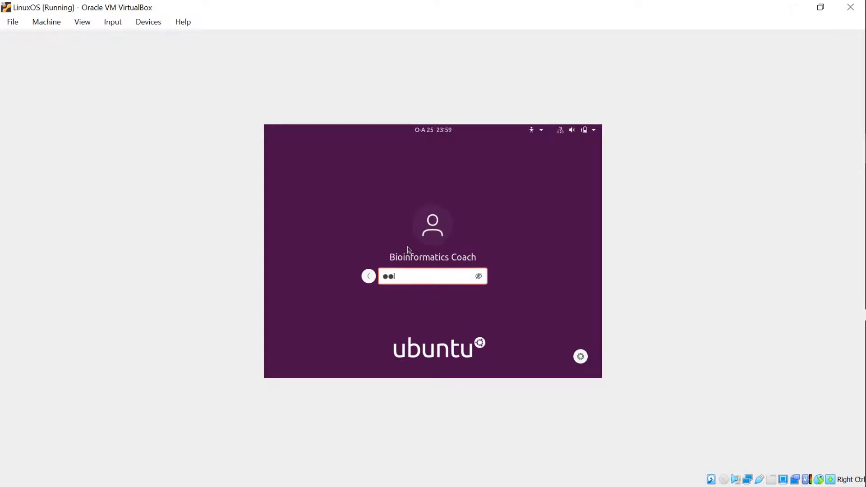
pyautogui.write('•••••••••')
pyautogui.press('BackSpace')
pyautogui.press('BackSpace')
pyautogui.press('BackSpace')
pyautogui.press('BackSpace')
pyautogui.press('BackSpace')
pyautogui.press('BackSpace')
pyautogui.press('BackSpace')
pyautogui.press('BackSpace')
pyautogui.press('BackSpace')
pyautogui.press('BackSpace')
pyautogui.write('•••••••••••')
pyautogui.press('Return')
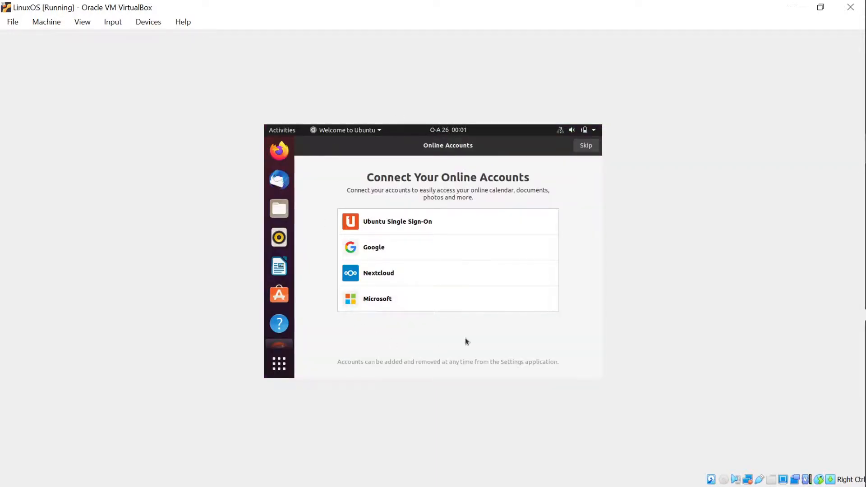
# - Skip online accounts and Livepatch, choose 'No, don't send system info', and finish the wizard
pyautogui.click(589, 147)
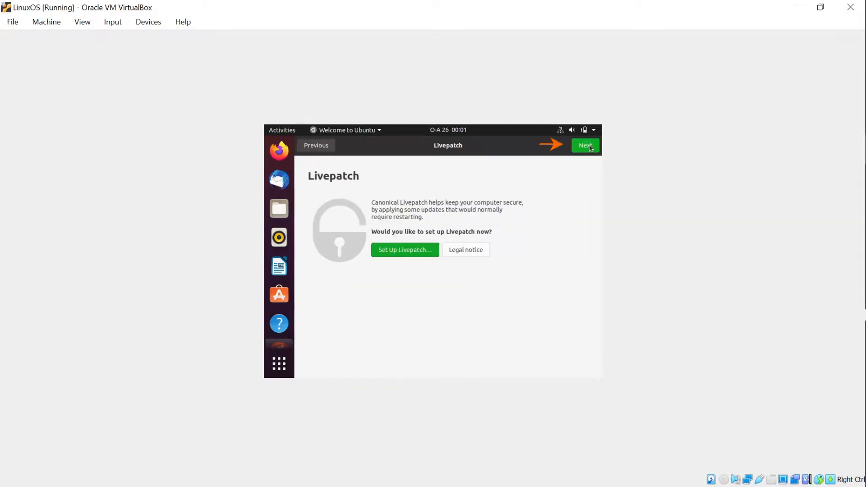
pyautogui.click(585, 146)
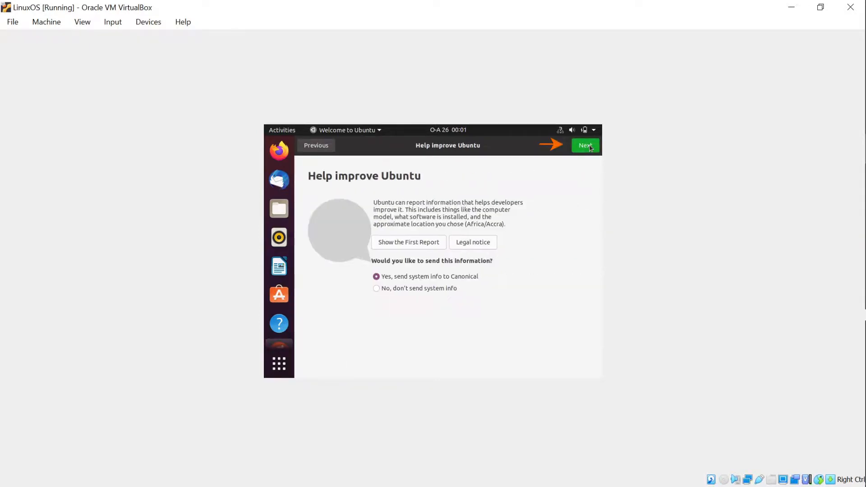
pyautogui.click(377, 288)
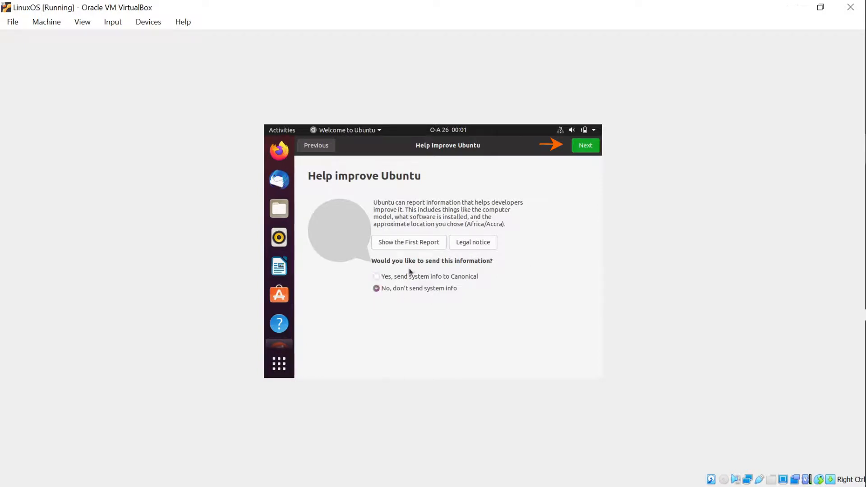
pyautogui.click(593, 148)
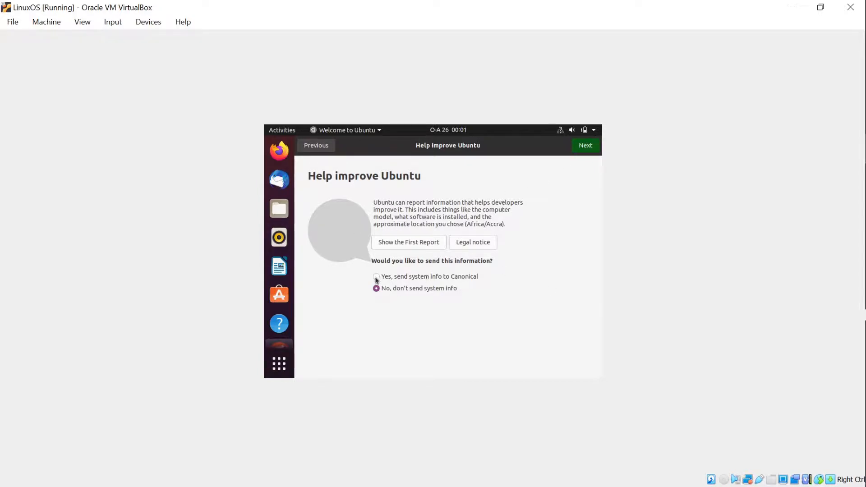
pyautogui.press('Return')
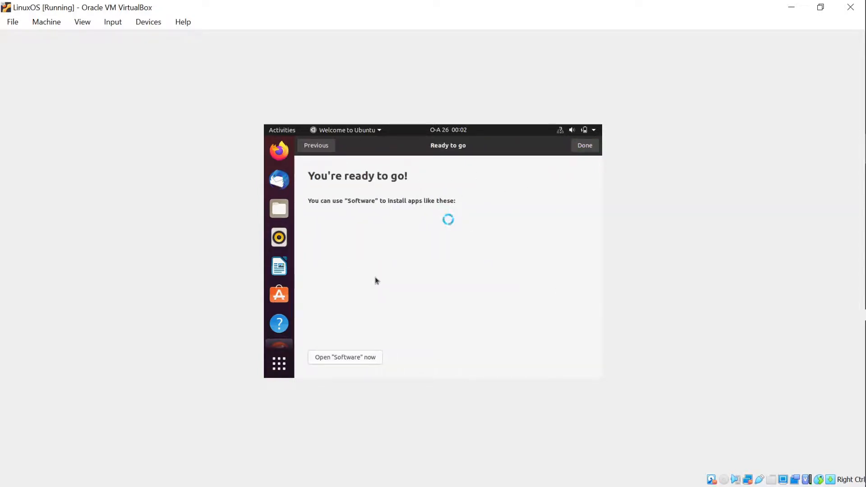
pyautogui.click(585, 149)
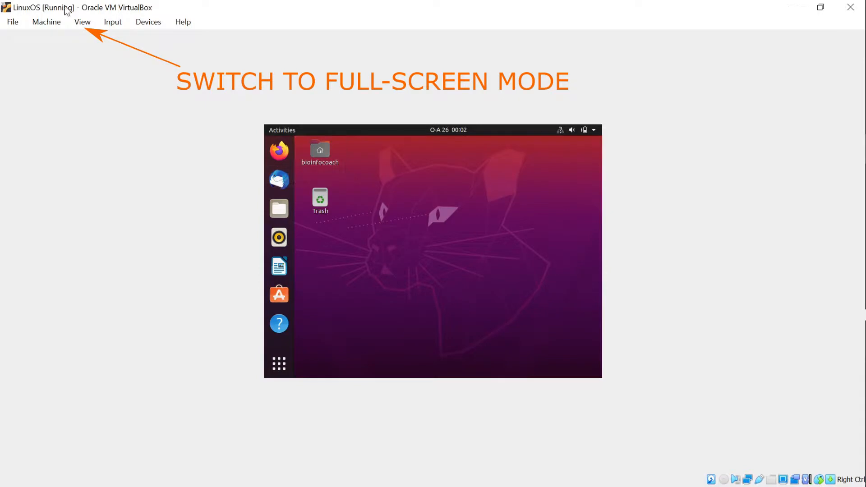
# - Choose View > Full-screen Mode for the Ubuntu VM and confirm with Switch
pyautogui.click(88, 26)
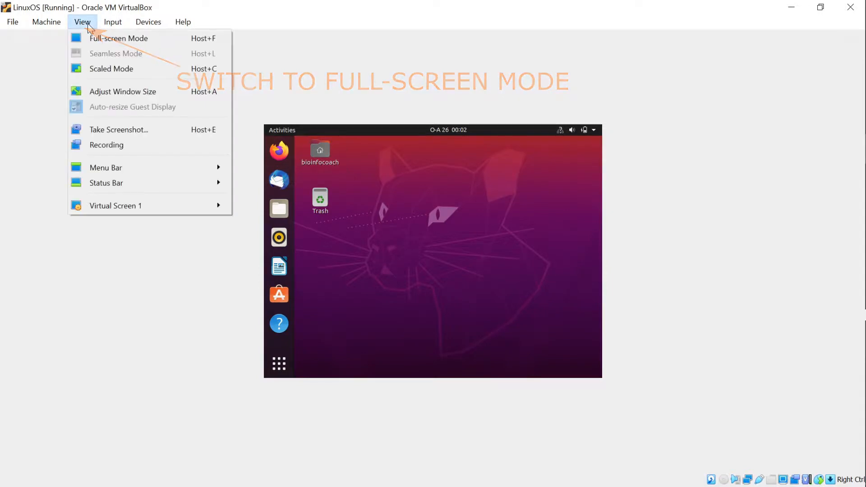
pyautogui.click(108, 39)
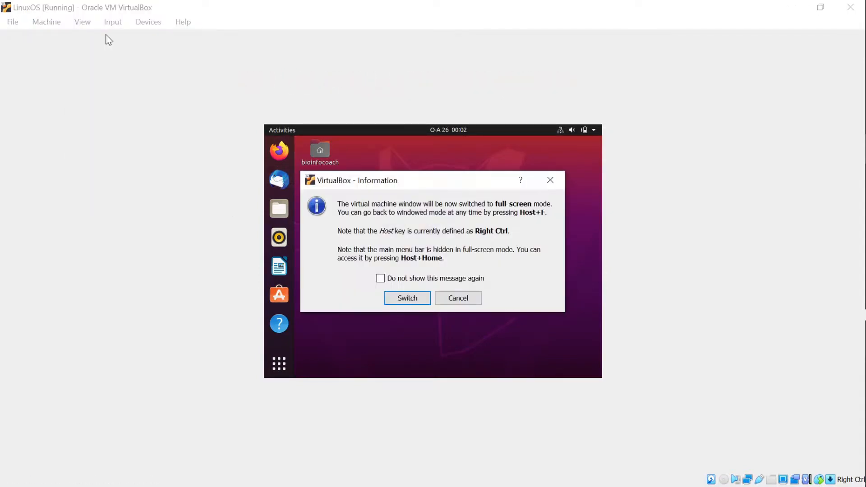
pyautogui.click(406, 298)
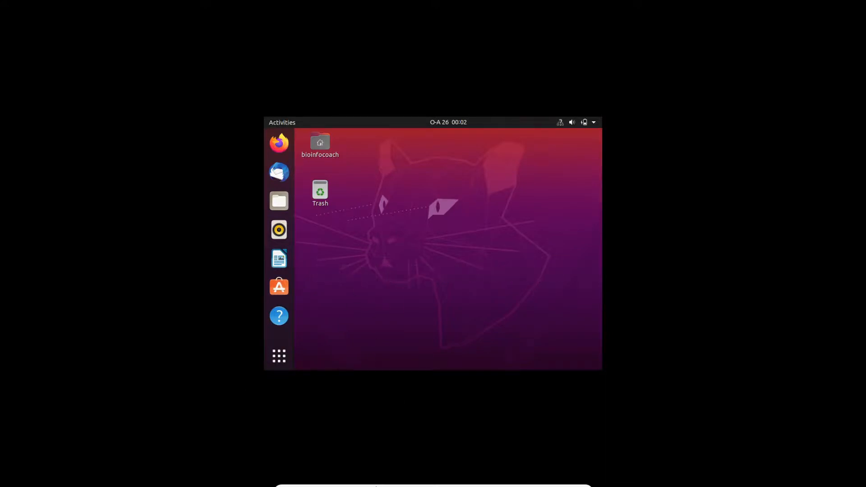
pyautogui.moveTo(375, 486)
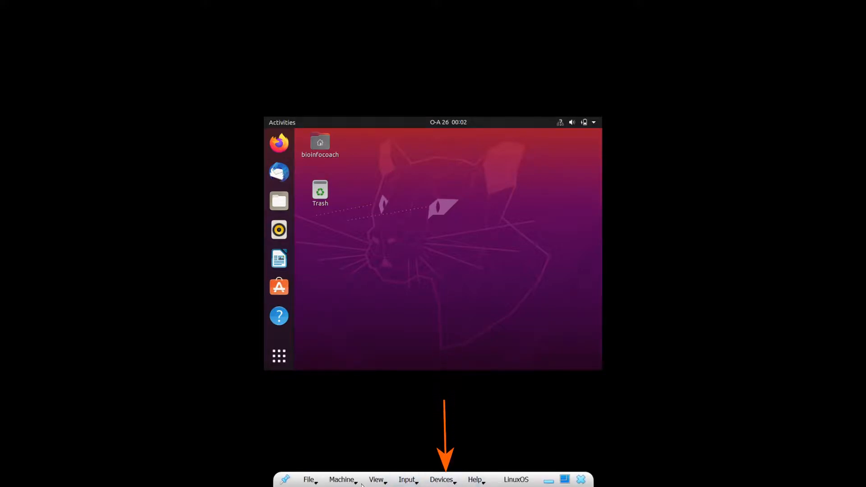
# - Insert the Guest Additions CD image from the Devices menu and run its autorun software
pyautogui.click(442, 479)
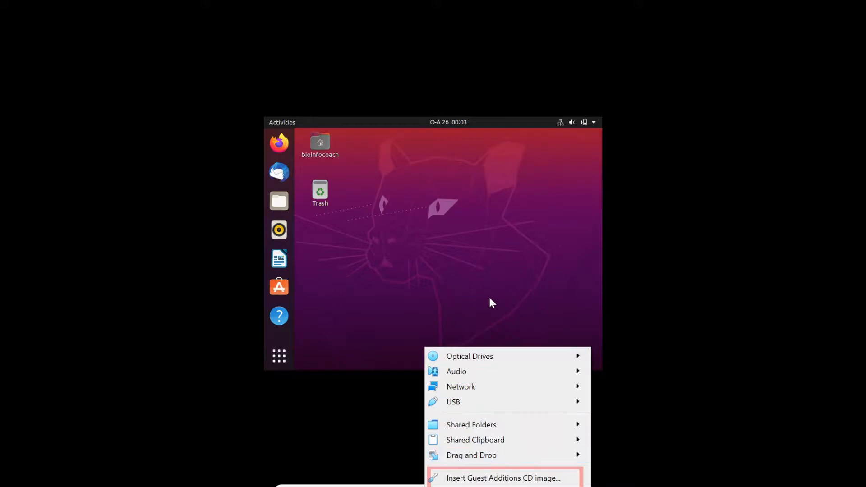
pyautogui.click(484, 479)
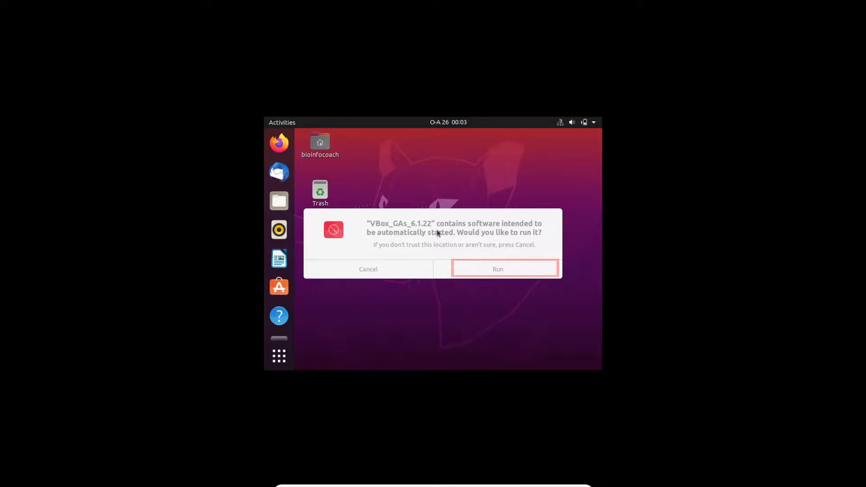
pyautogui.click(487, 270)
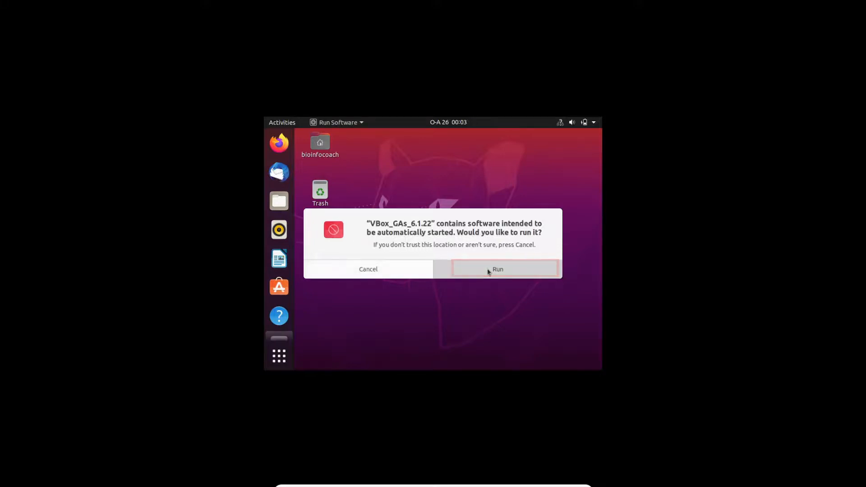
pyautogui.click(487, 269)
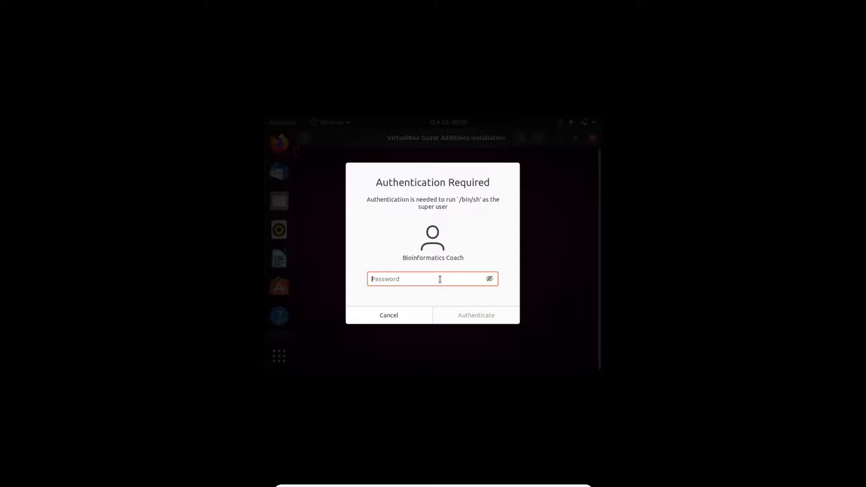
# - Authenticate with the account password so the Guest Additions 6.1.22 installer runs in the terminal
pyautogui.press('capslock')
pyautogui.write('●')
pyautogui.press('capslock')
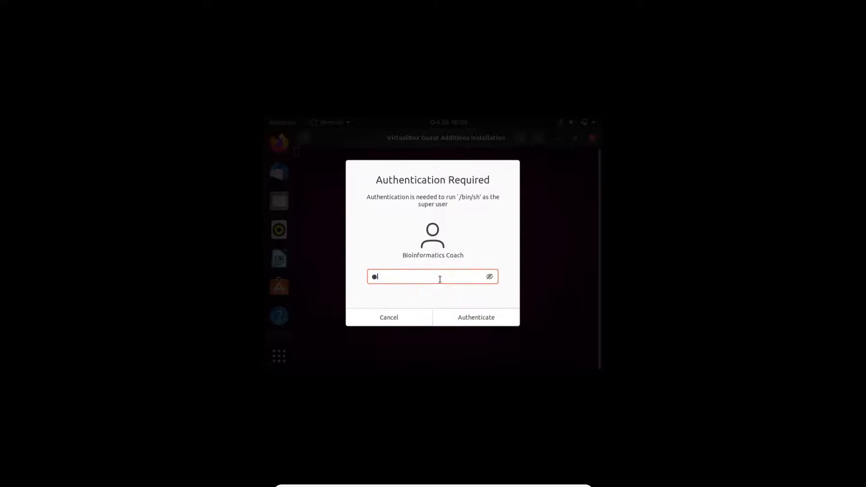
pyautogui.write('●●●●●')
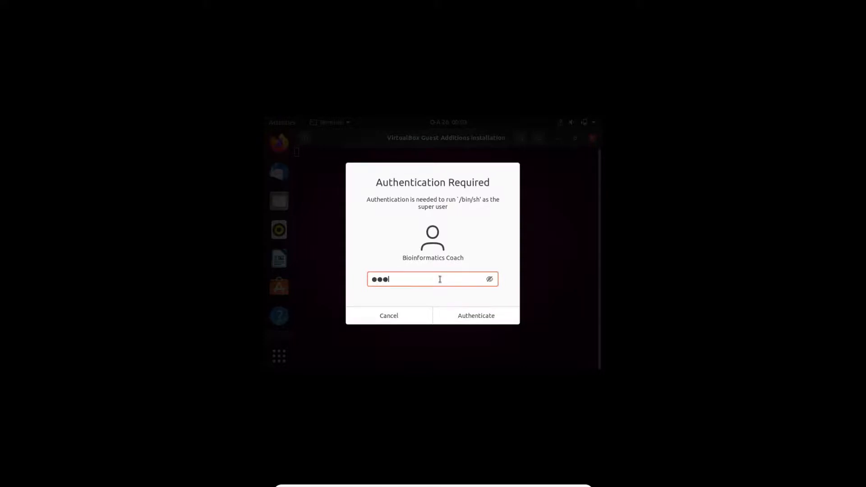
pyautogui.write('●●●●●')
pyautogui.press('Return')
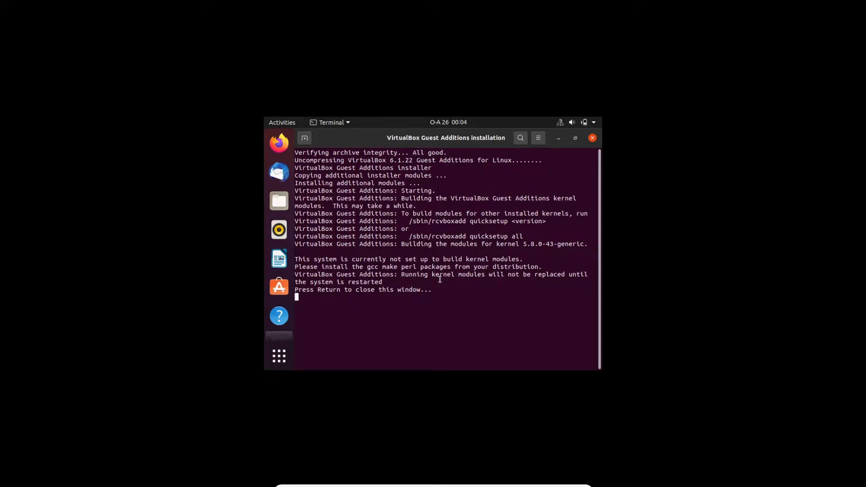
pyautogui.moveTo(437, 294); pyautogui.dragTo(296, 292)
pyautogui.click(382, 270)
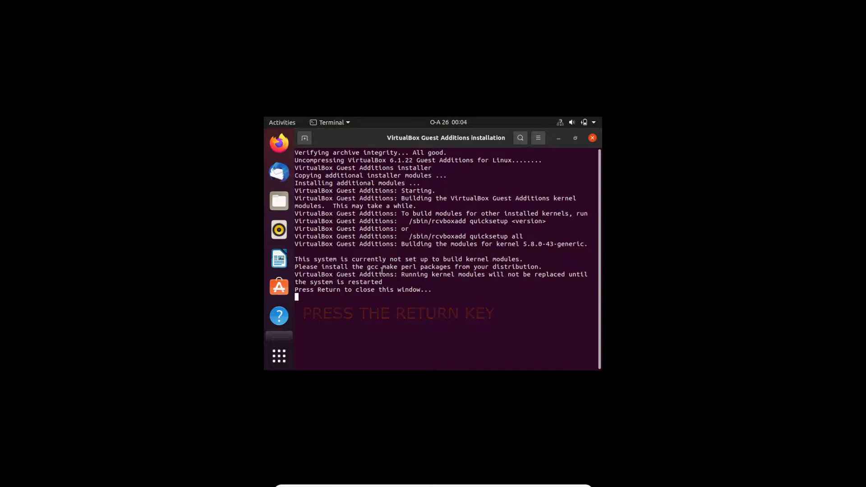
# - Close the finished Guest Additions installation terminal with Return
pyautogui.press('Return')
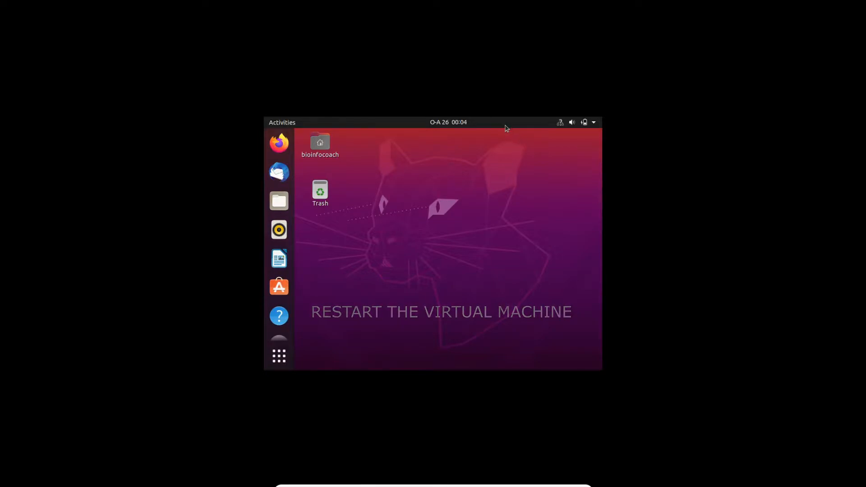
# - Restart the Ubuntu guest via the system menu's Power Off / Log Out > Power Off… > Restart
pyautogui.click(595, 123)
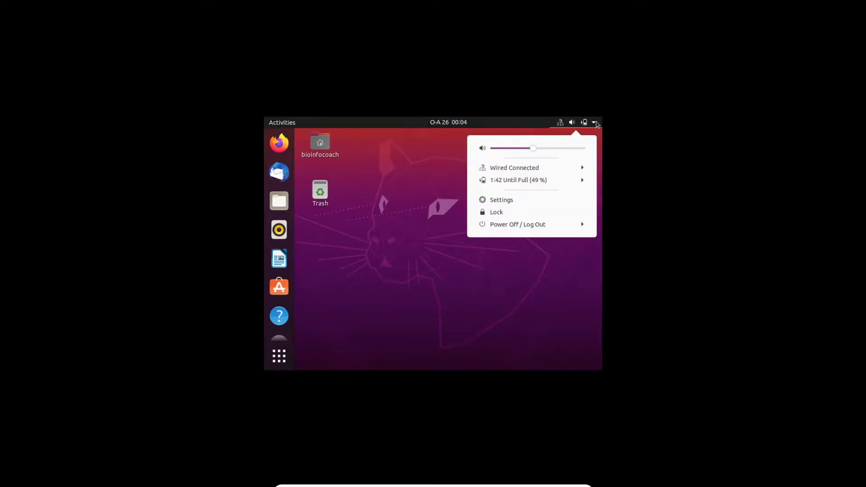
pyautogui.click(512, 225)
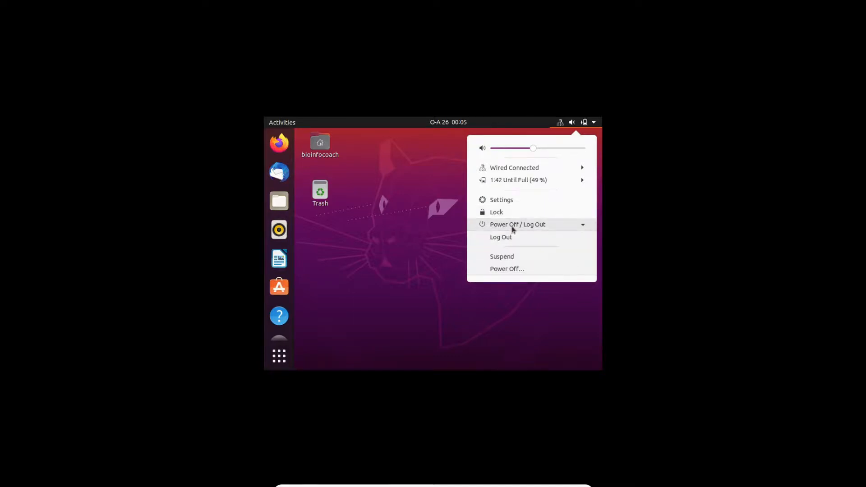
pyautogui.click(503, 269)
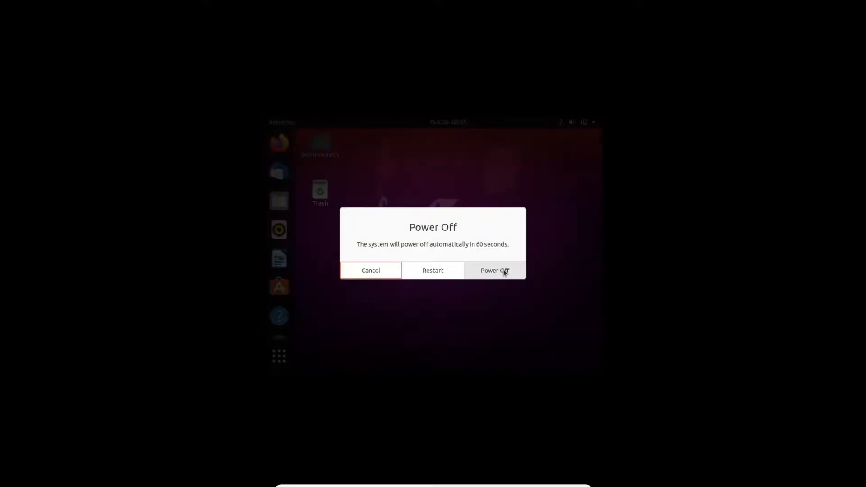
pyautogui.click(438, 274)
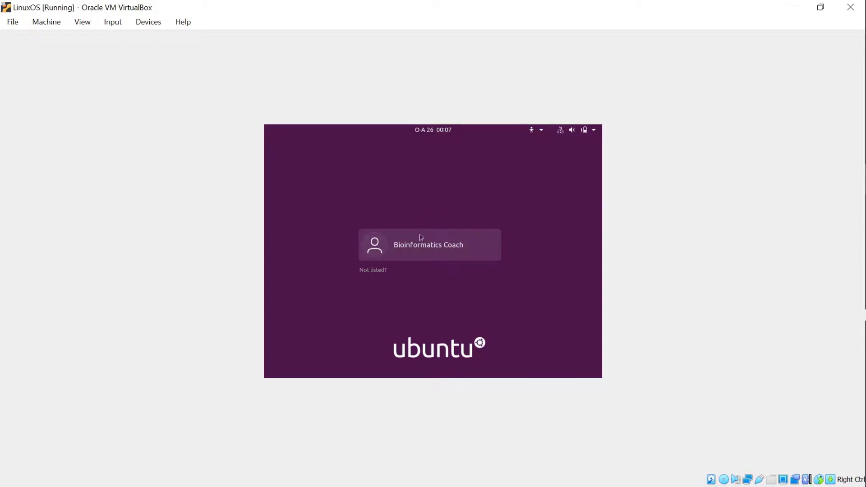
# - Select the user account on the login screen and sign in with its password
pyautogui.click(425, 249)
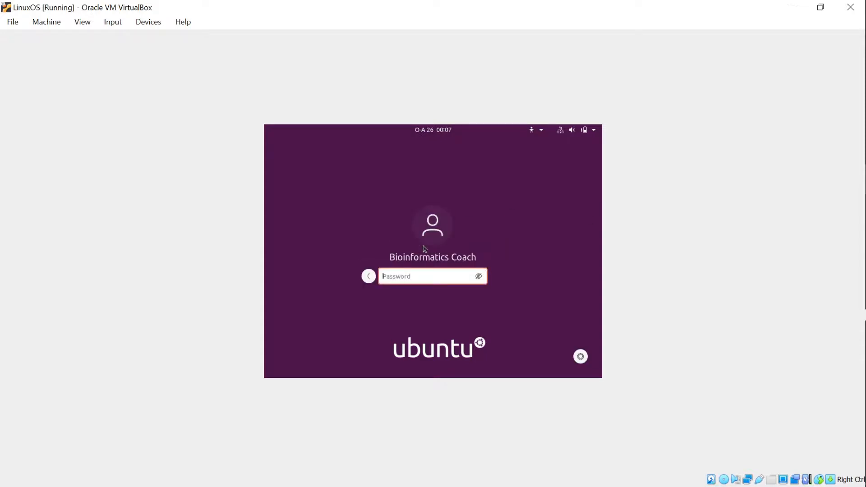
pyautogui.press('capslock')
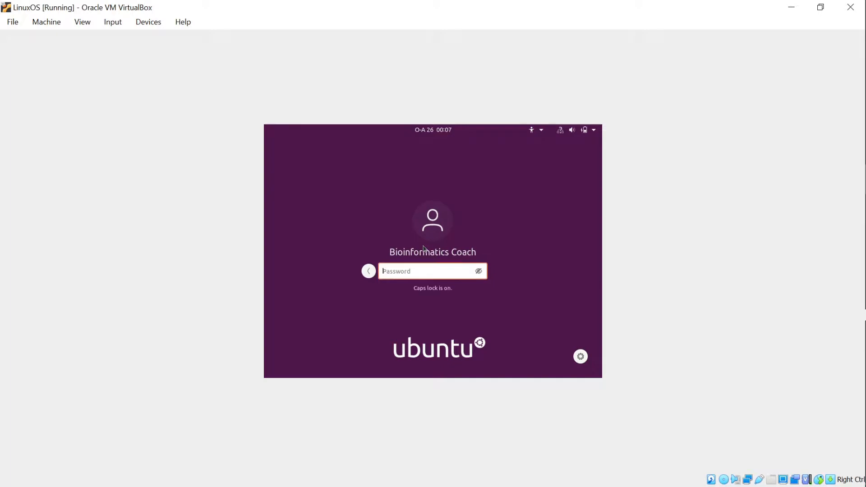
pyautogui.write('•')
pyautogui.press('capslock')
pyautogui.write('•••')
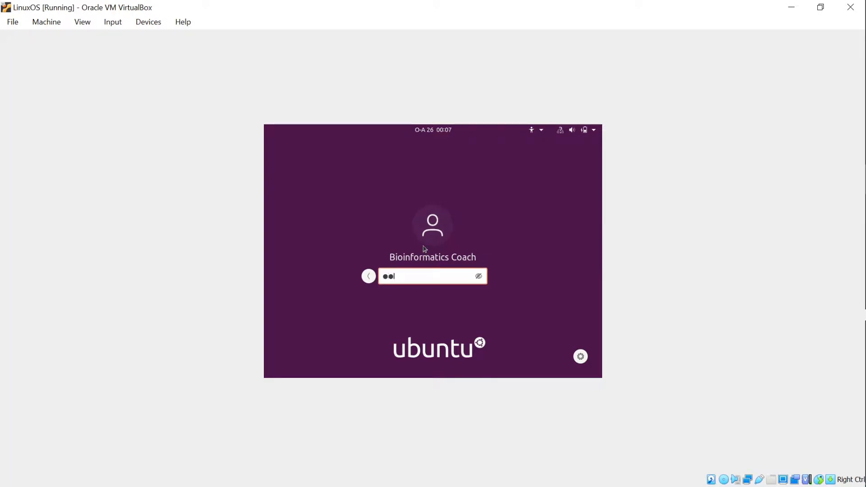
pyautogui.write('•••••••')
pyautogui.press('Return')
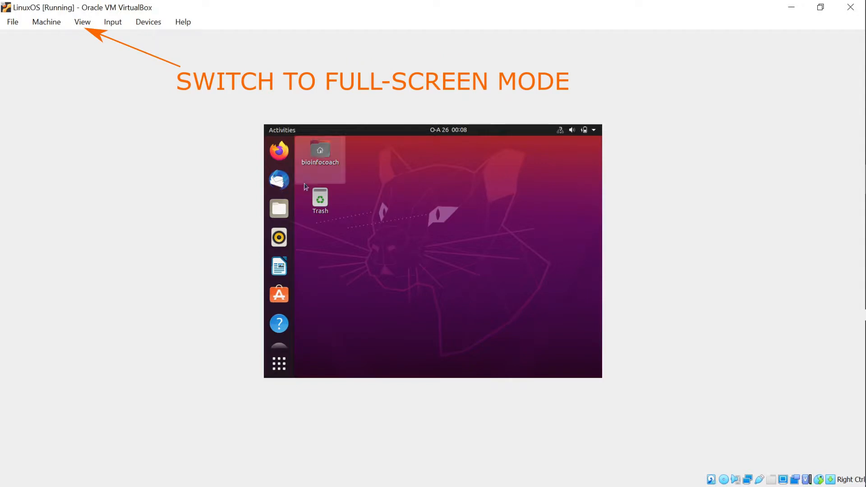
# - Put the restarted VM back into full-screen mode and confirm with Switch
pyautogui.click(86, 25)
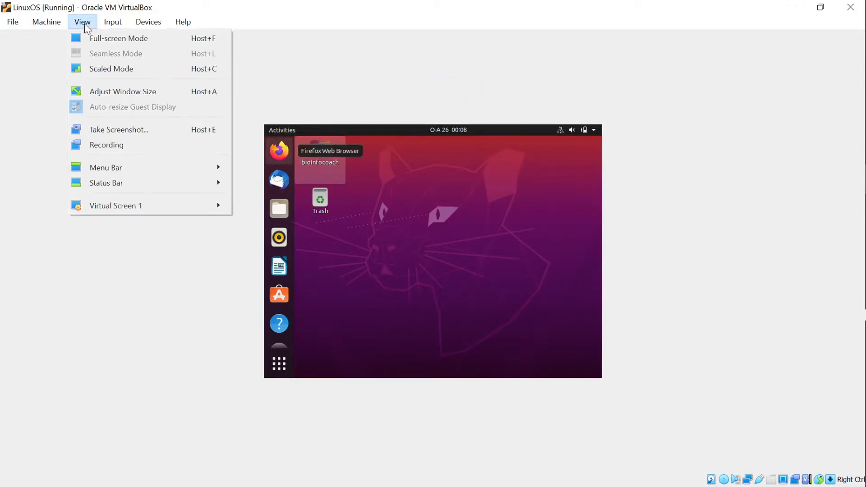
pyautogui.click(107, 39)
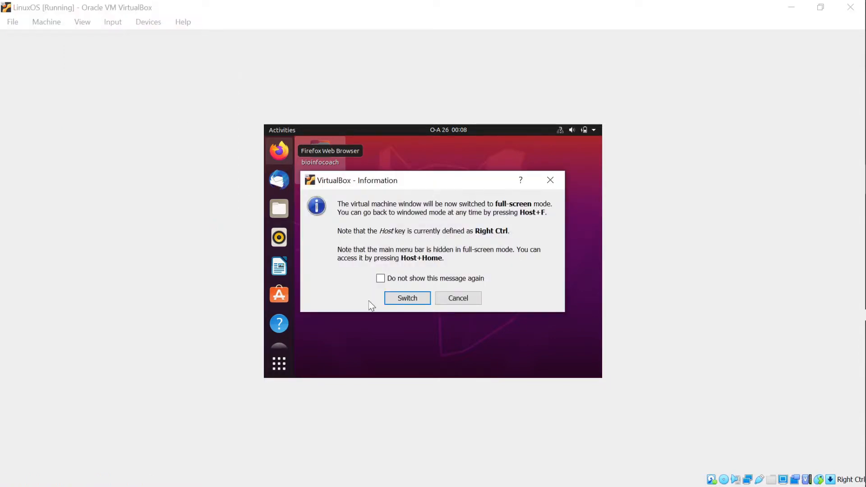
pyautogui.click(405, 298)
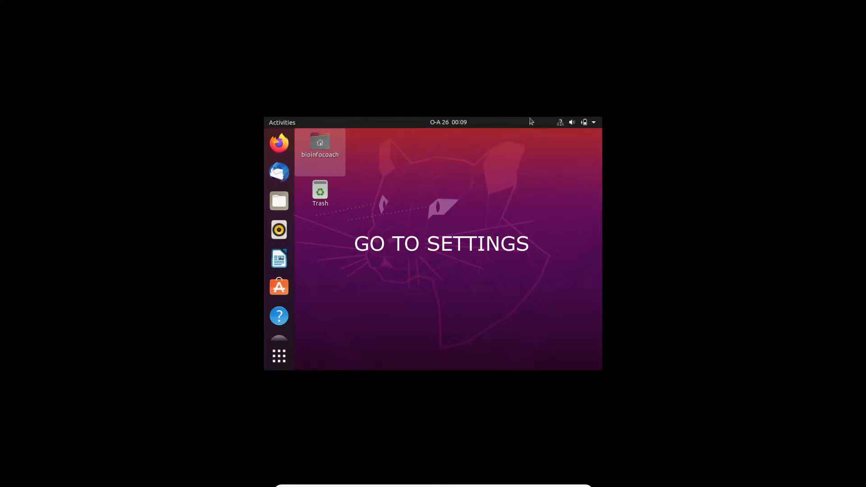
# - Open Ubuntu Settings from the system menu and go to the Displays page
pyautogui.click(595, 124)
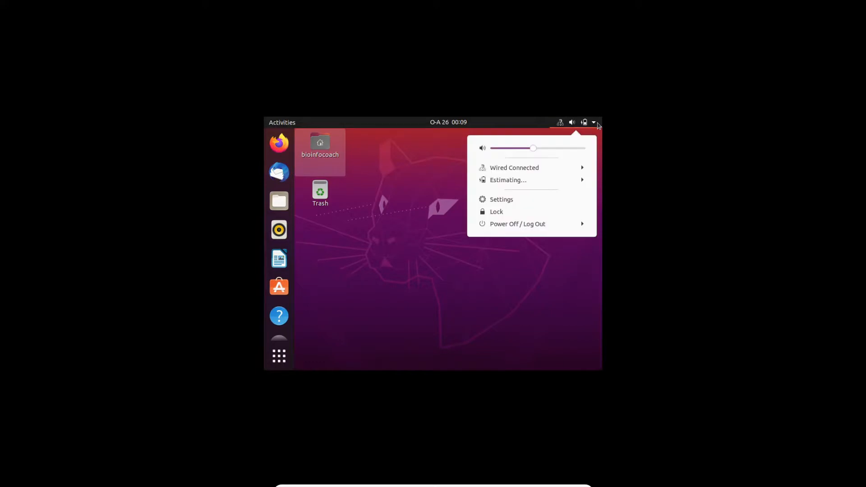
pyautogui.click(513, 200)
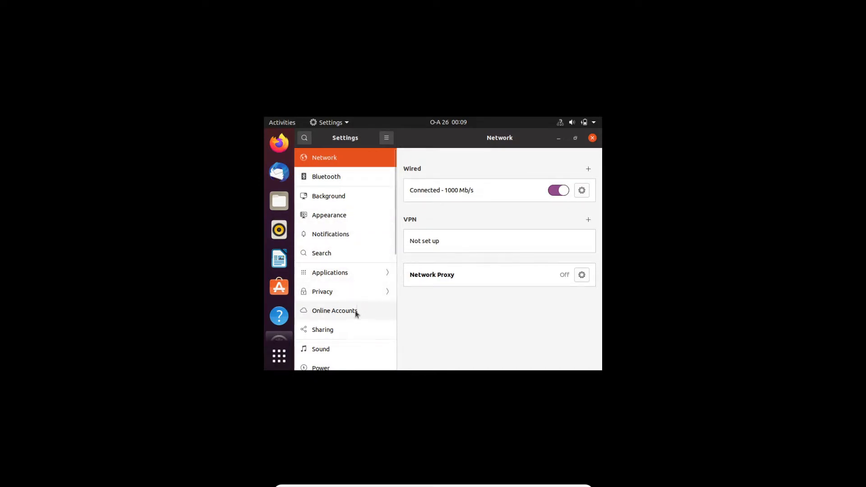
pyautogui.scroll(-3, 350, 334)
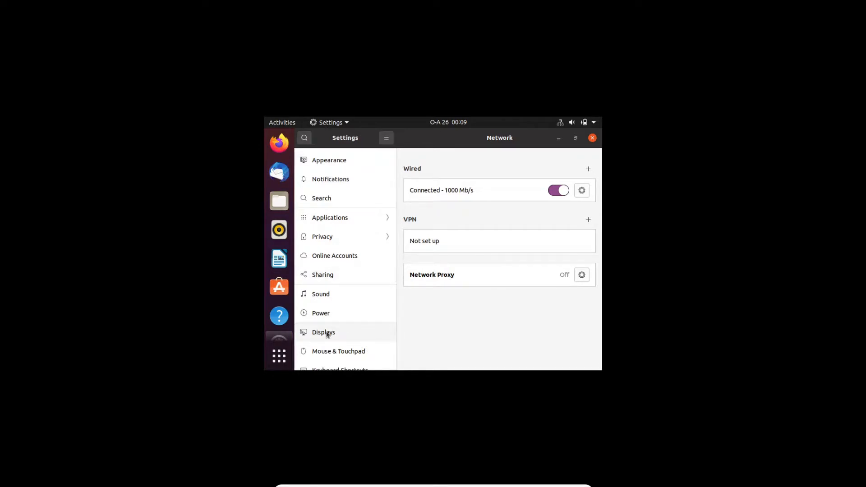
pyautogui.click(328, 334)
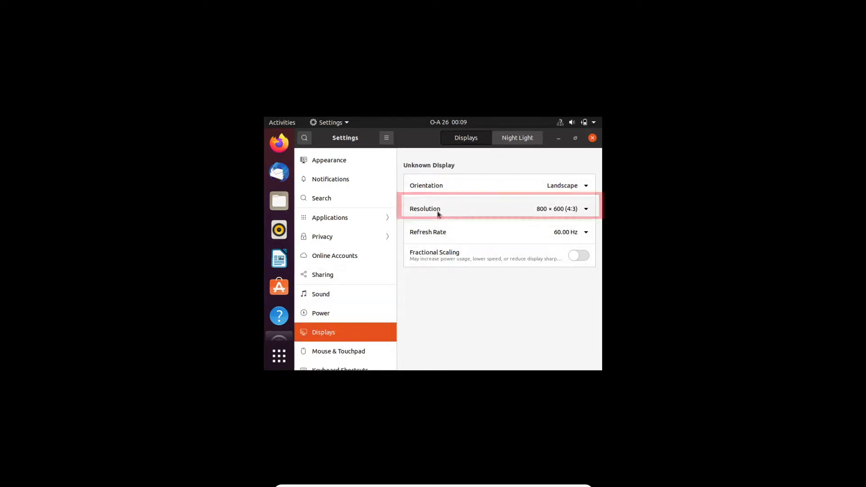
# - Change the guest resolution to 1920 × 1440 (4:3), apply and keep it, then close Settings
pyautogui.click(550, 215)
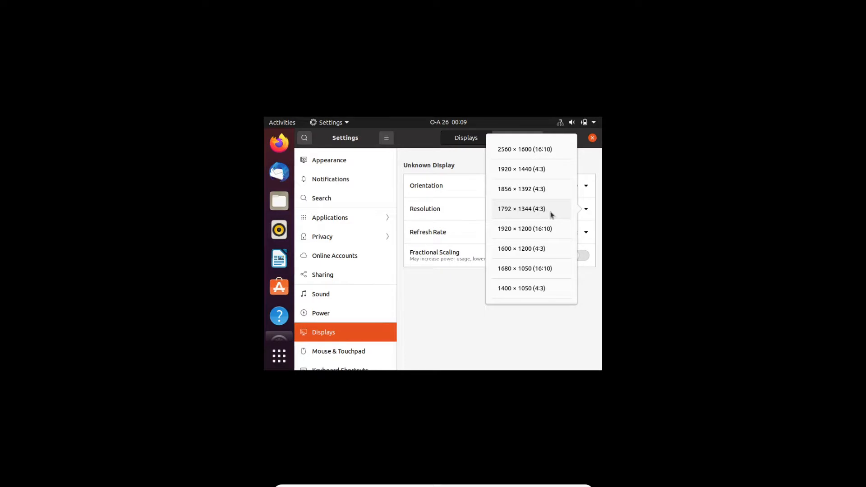
pyautogui.click(516, 171)
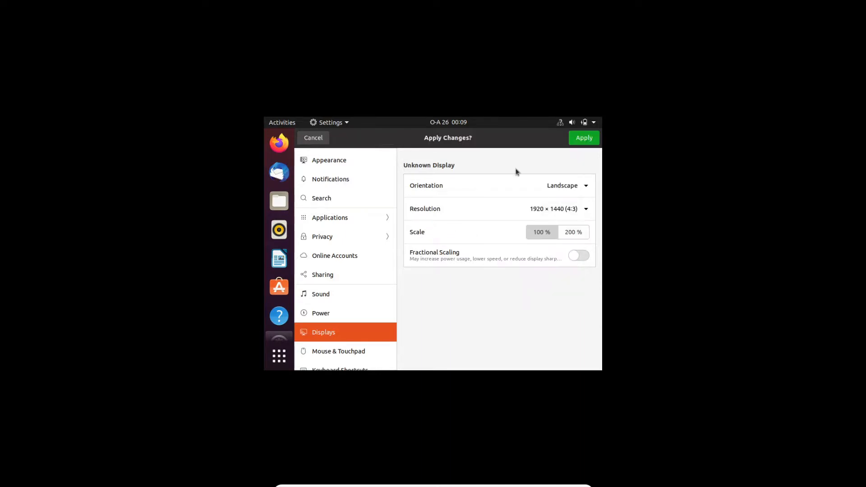
pyautogui.click(584, 142)
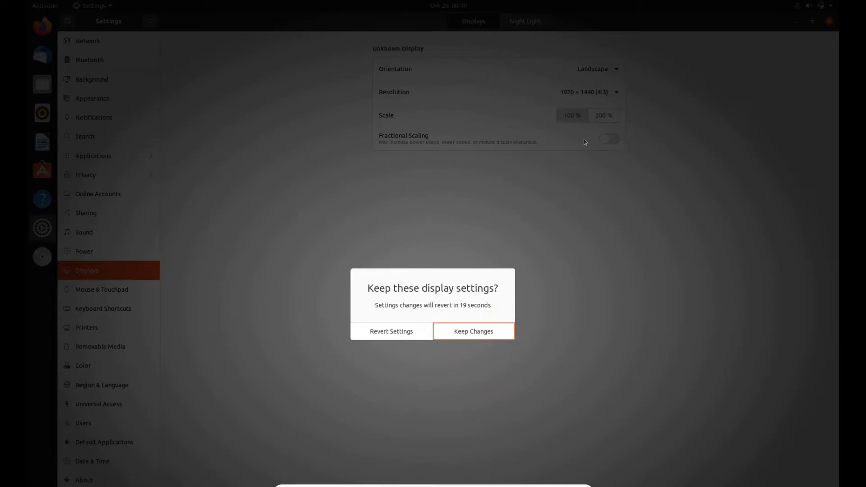
pyautogui.click(471, 332)
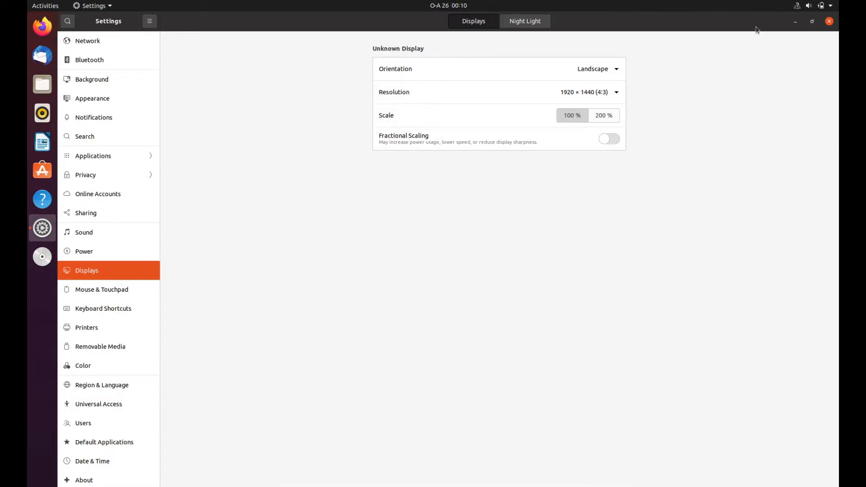
pyautogui.click(829, 22)
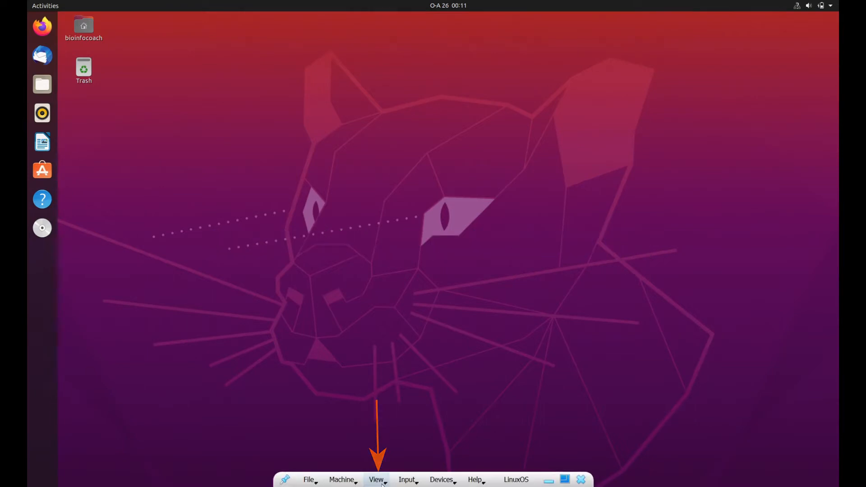
# - Untick Full-screen Mode in the mini toolbar's View menu to return to a windowed VM
pyautogui.click(378, 480)
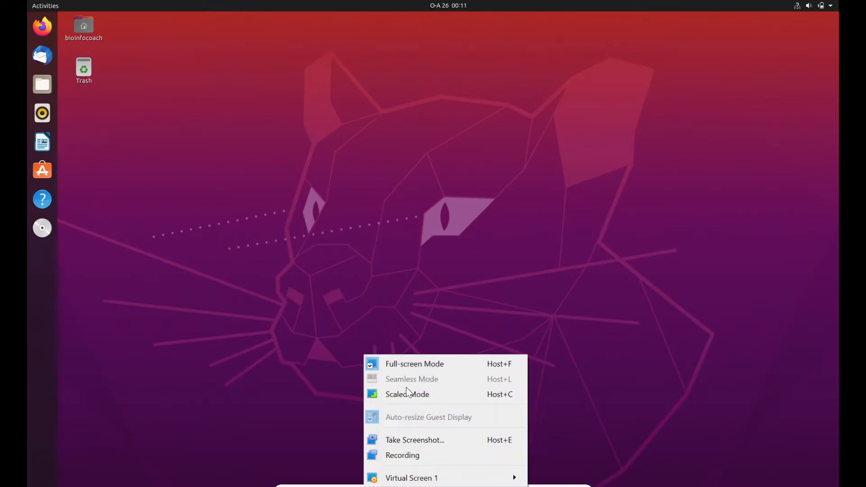
pyautogui.click(442, 368)
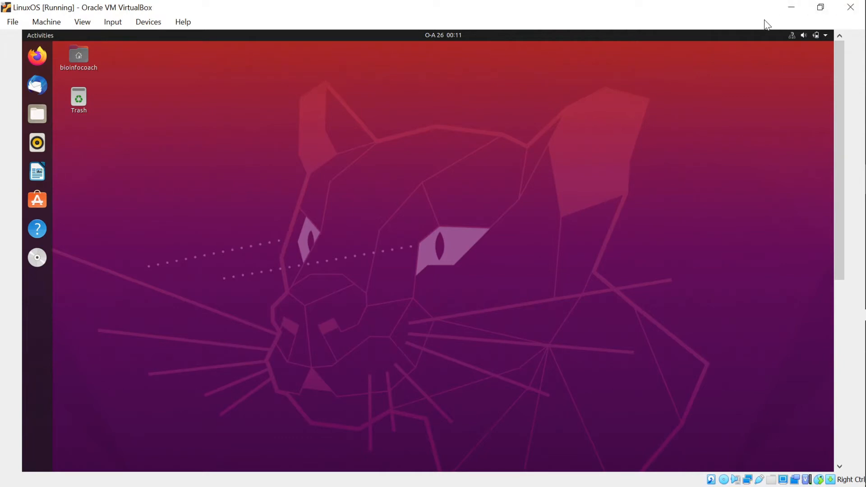
# - Close the LinuxOS window and choose Power off the machine to shut it down
pyautogui.click(849, 8)
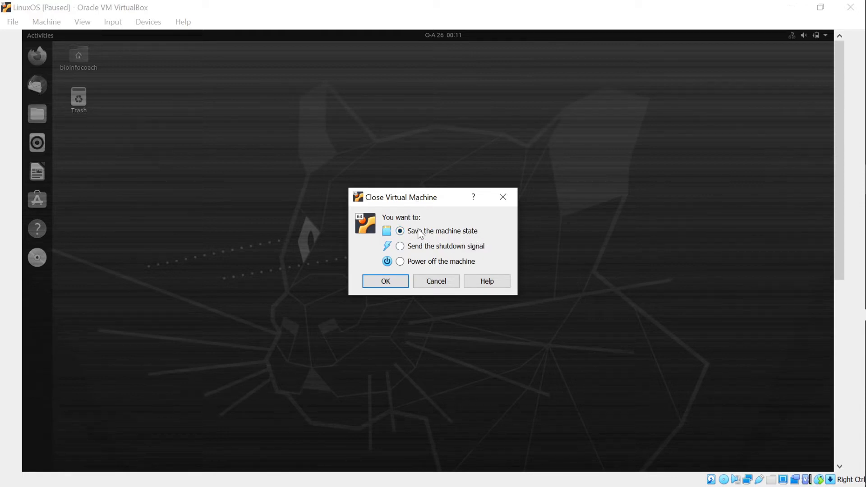
pyautogui.click(401, 262)
pyautogui.click(393, 280)
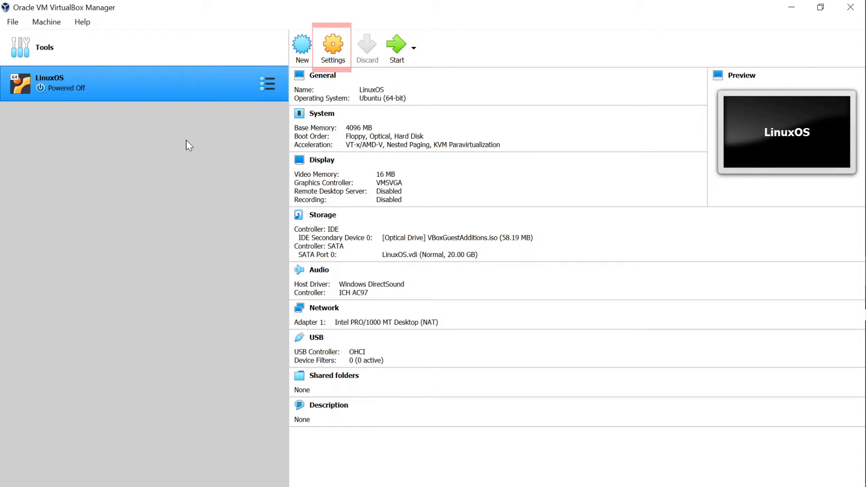
# - Show the Processor tab of the LinuxOS System settings, currently at 1 CPU
pyautogui.click(331, 49)
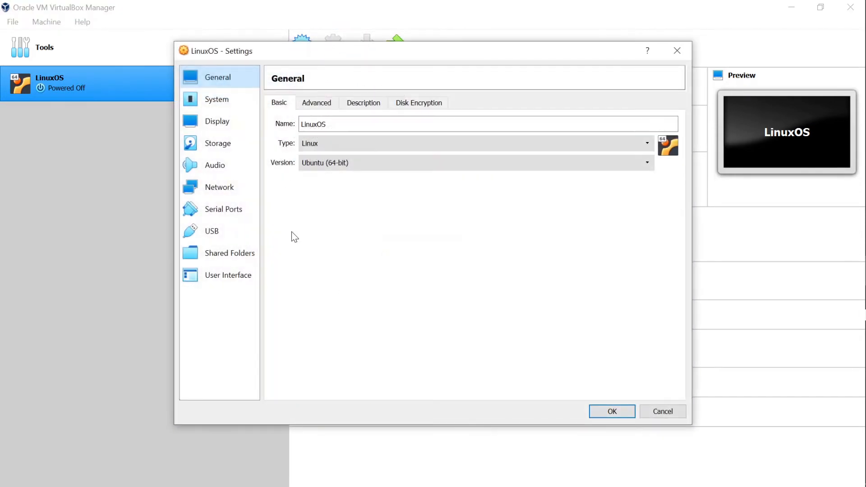
pyautogui.click(214, 104)
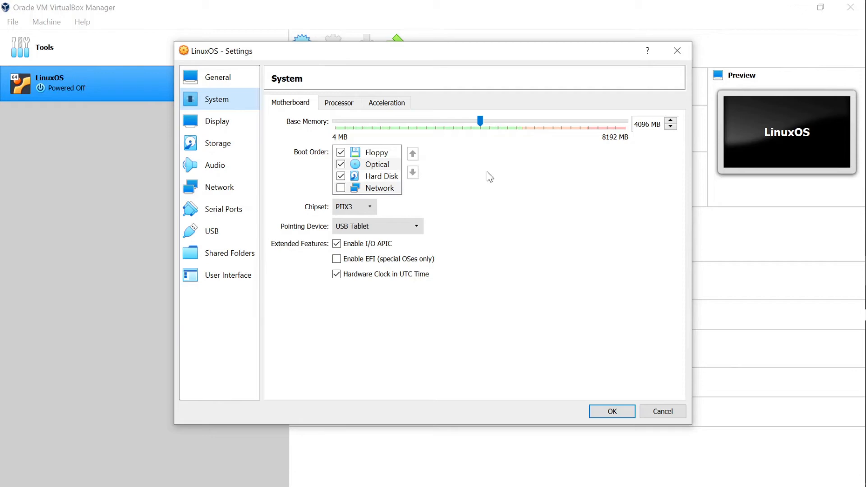
pyautogui.click(339, 104)
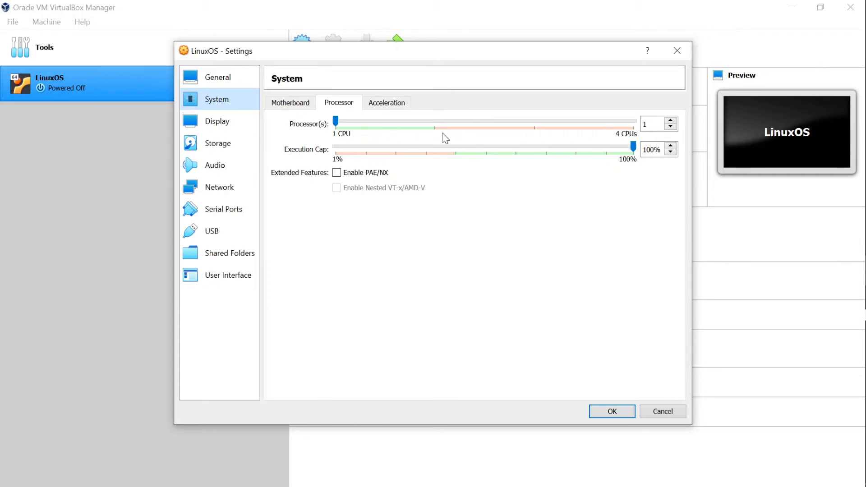
# - Raise Processor(s) from 1 to 2 CPUs for LinuxOS and save the settings
pyautogui.click(671, 121)
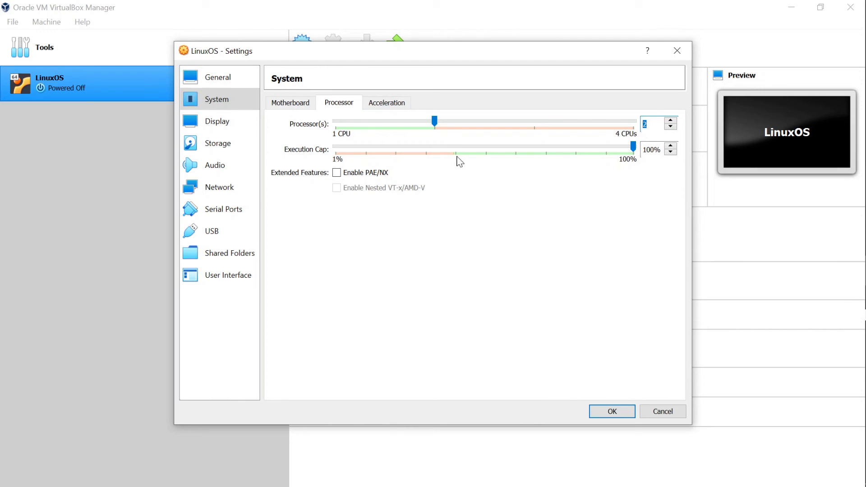
pyautogui.click(613, 411)
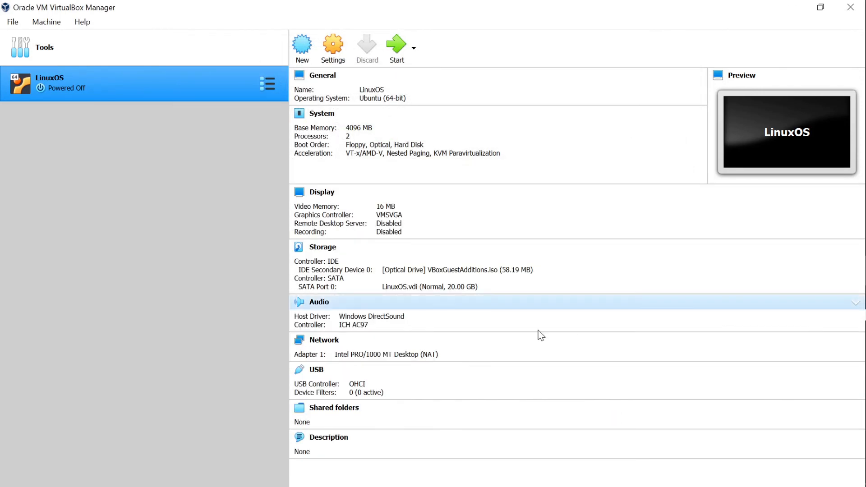